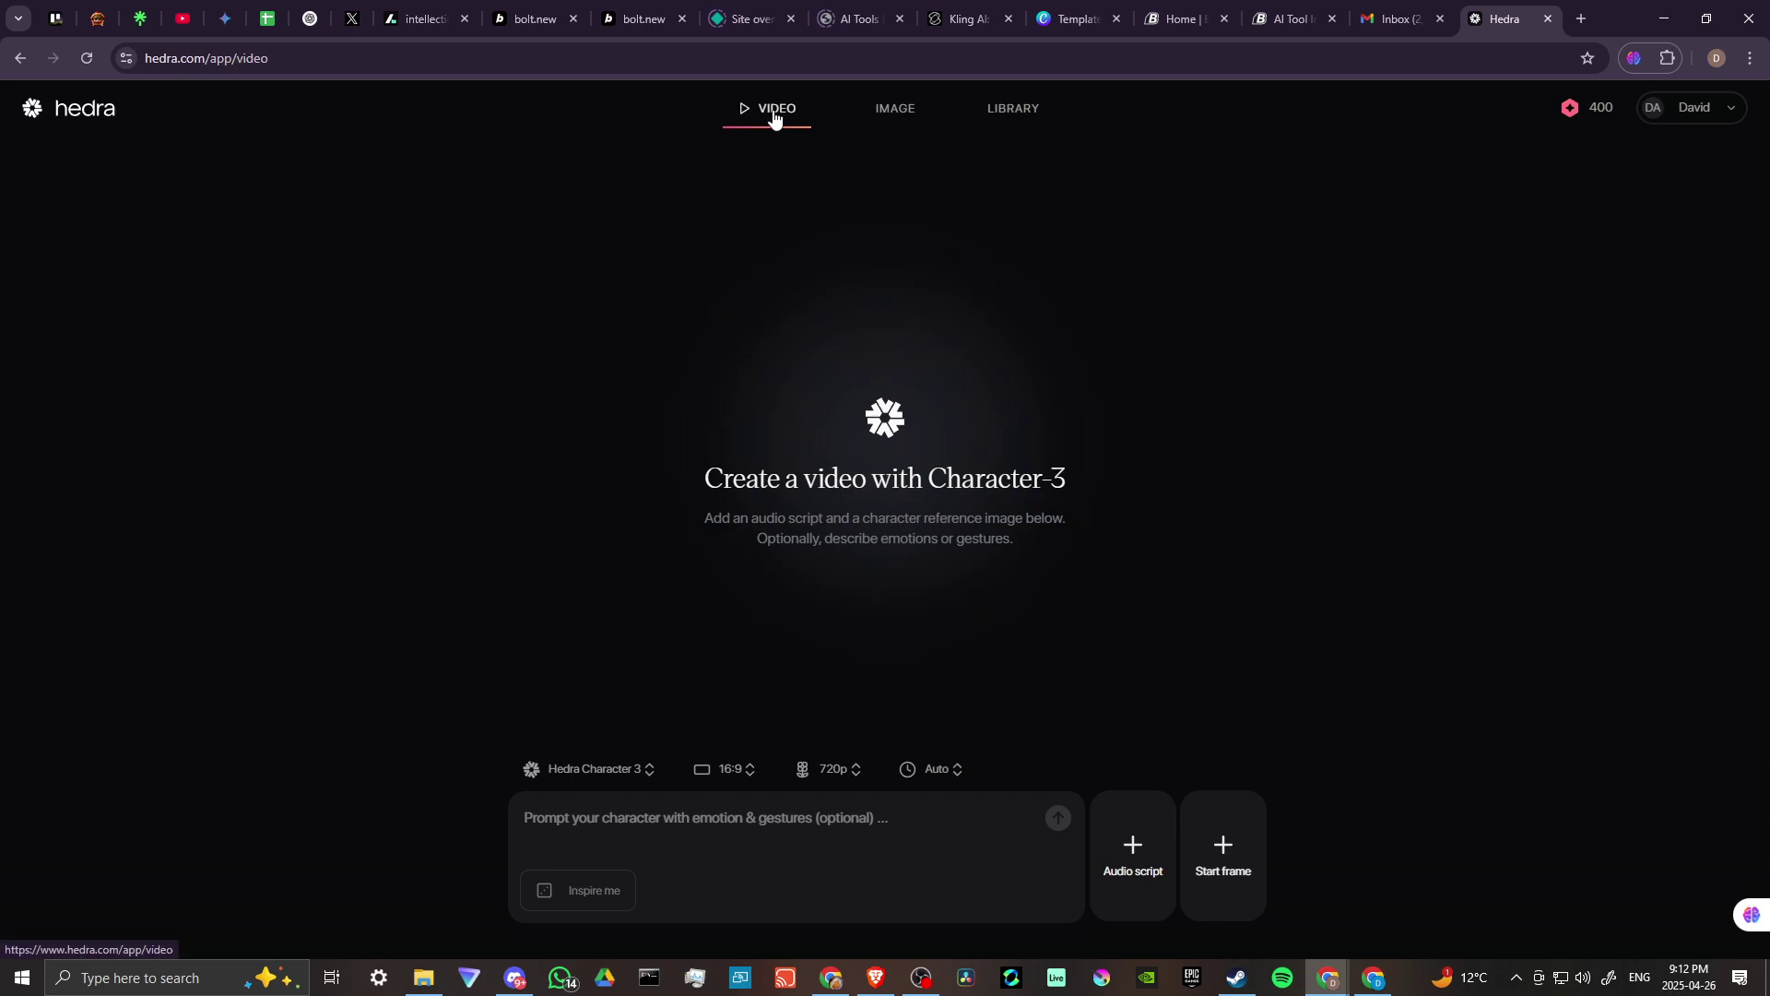
- Browse the Flux image page and the Library, then return to the Character-3 video creator
left_click(901, 115)
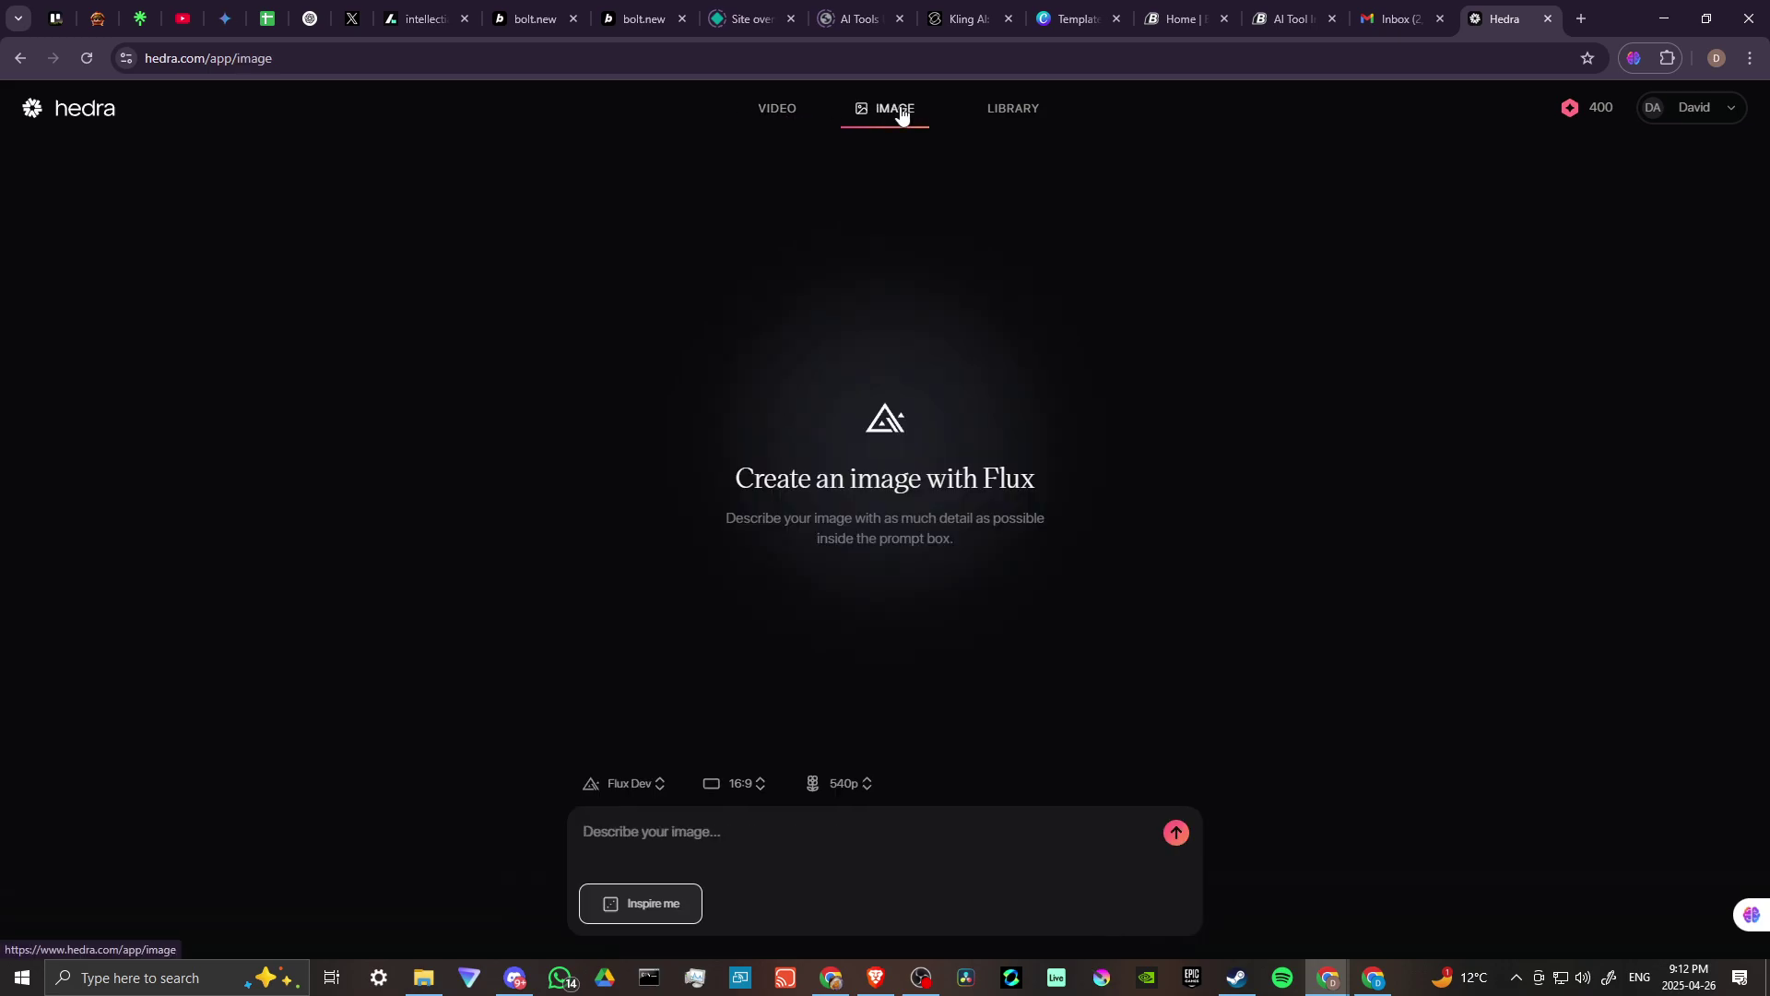
left_click(1027, 122)
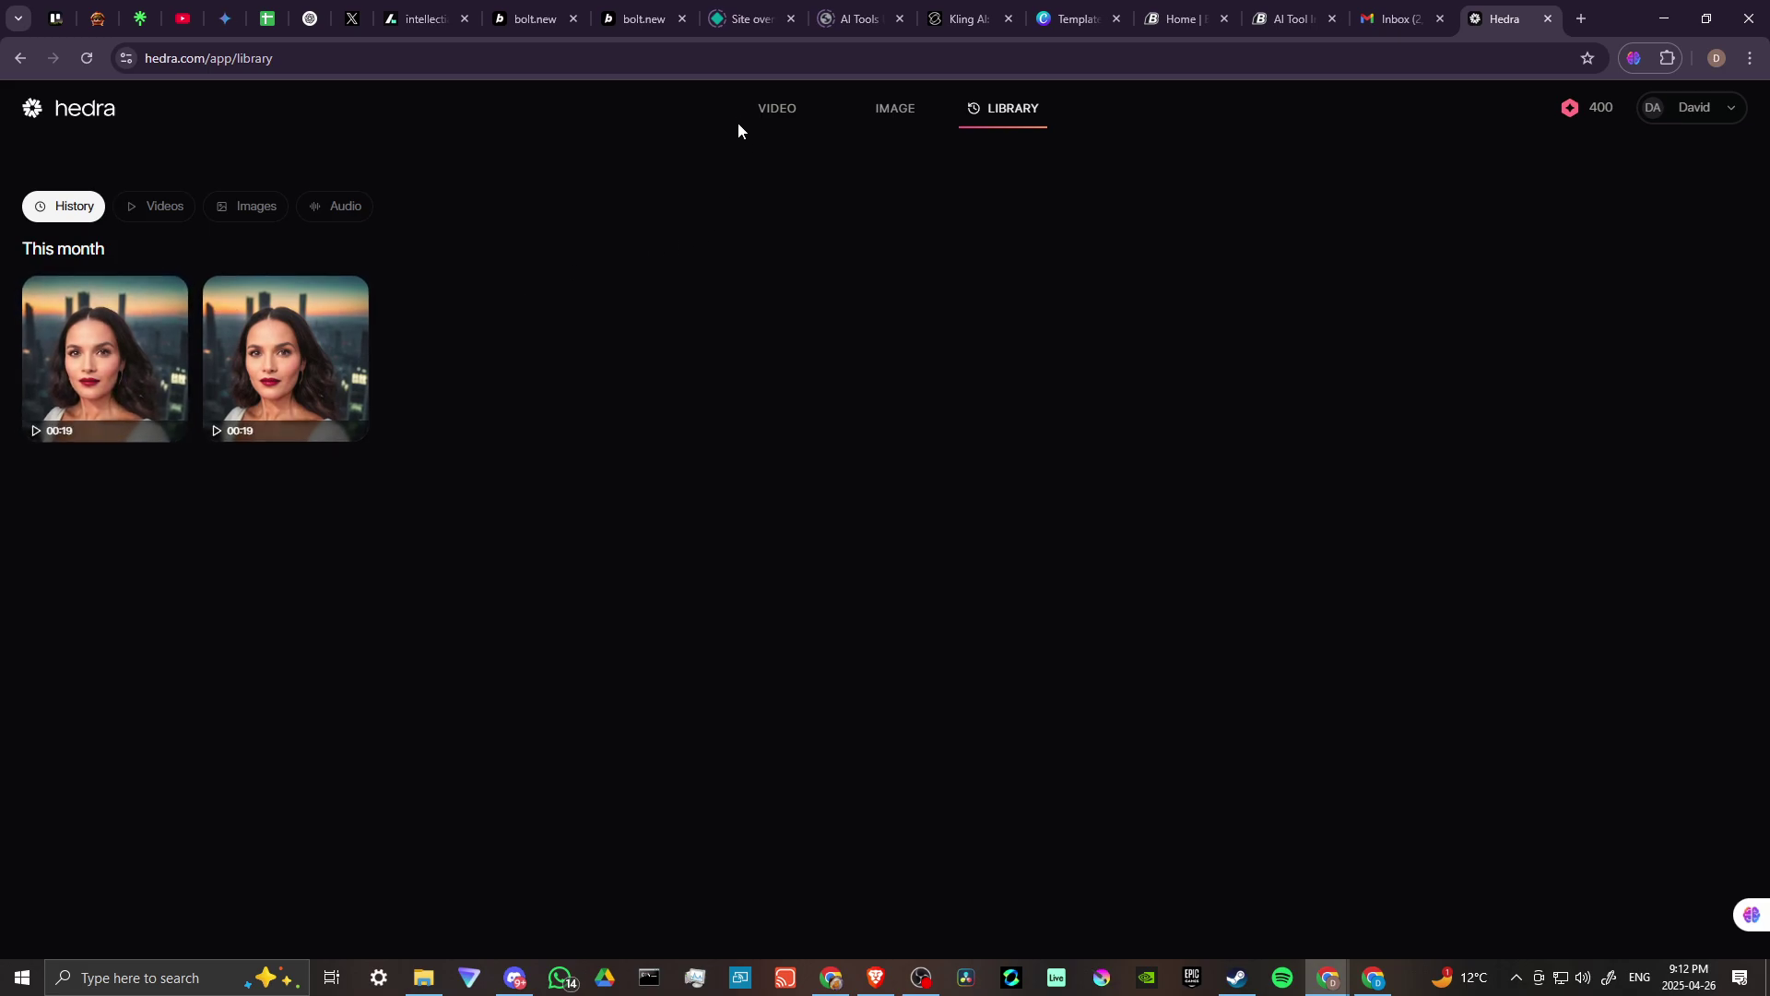
left_click(768, 111)
left_click(901, 111)
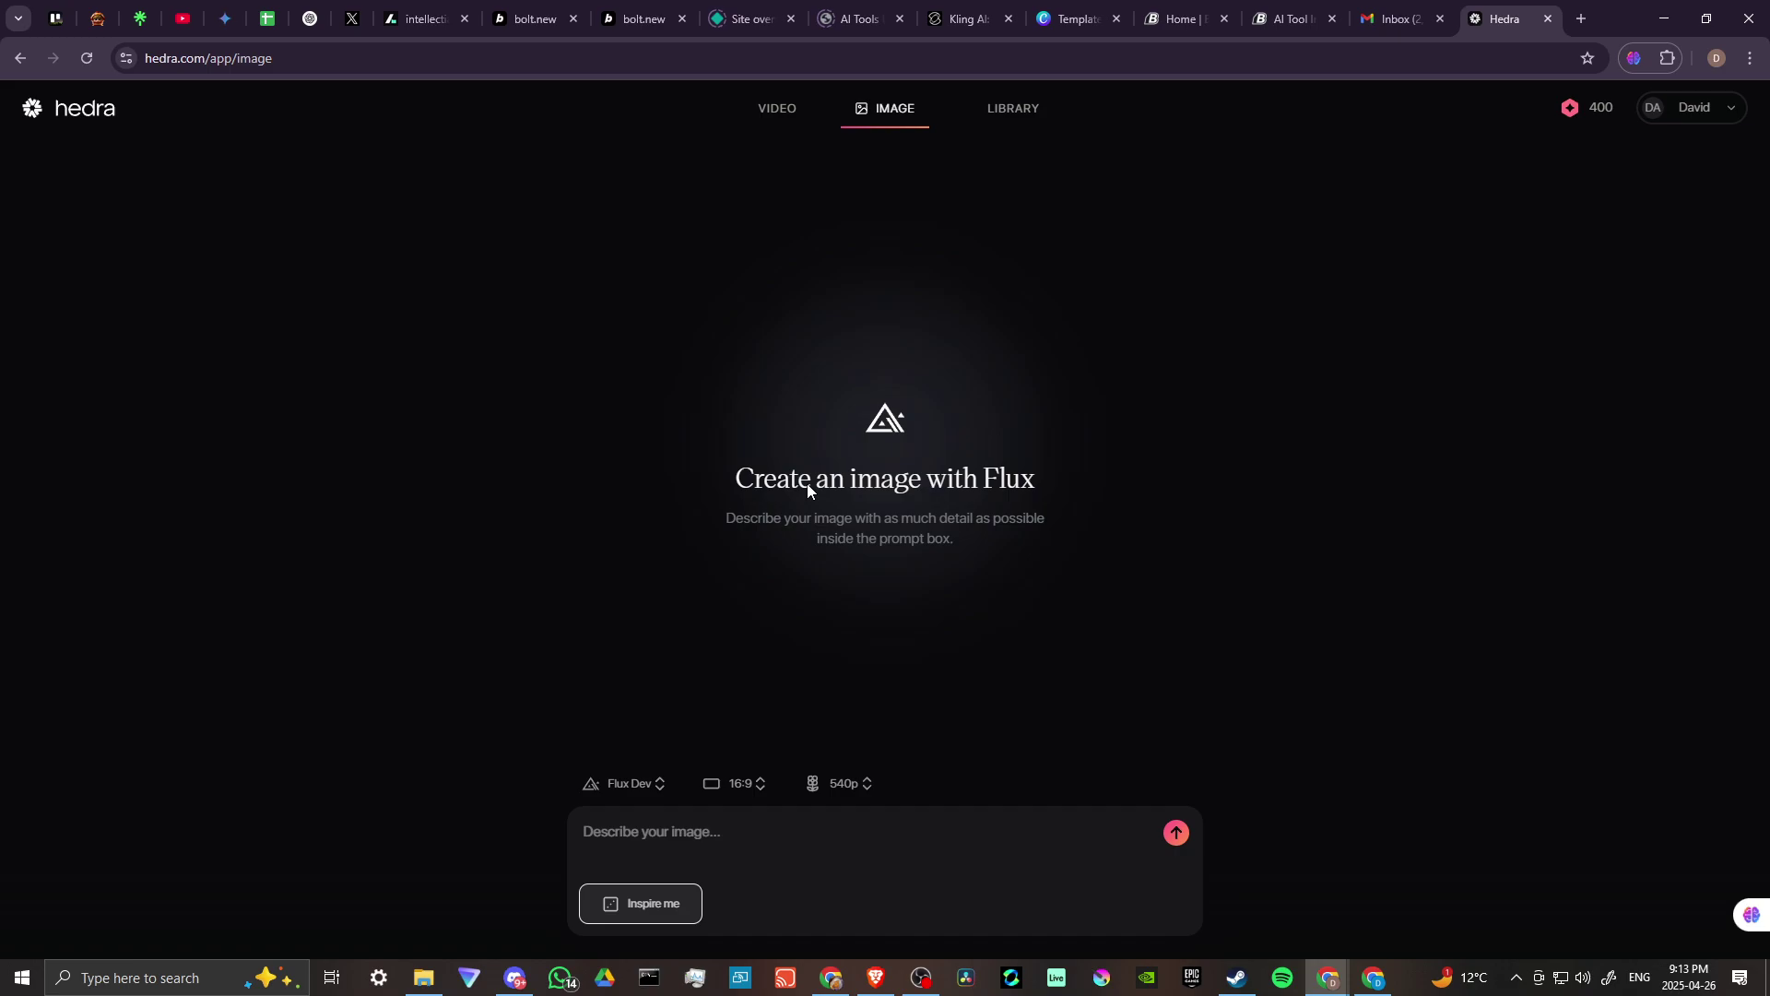
left_click(766, 113)
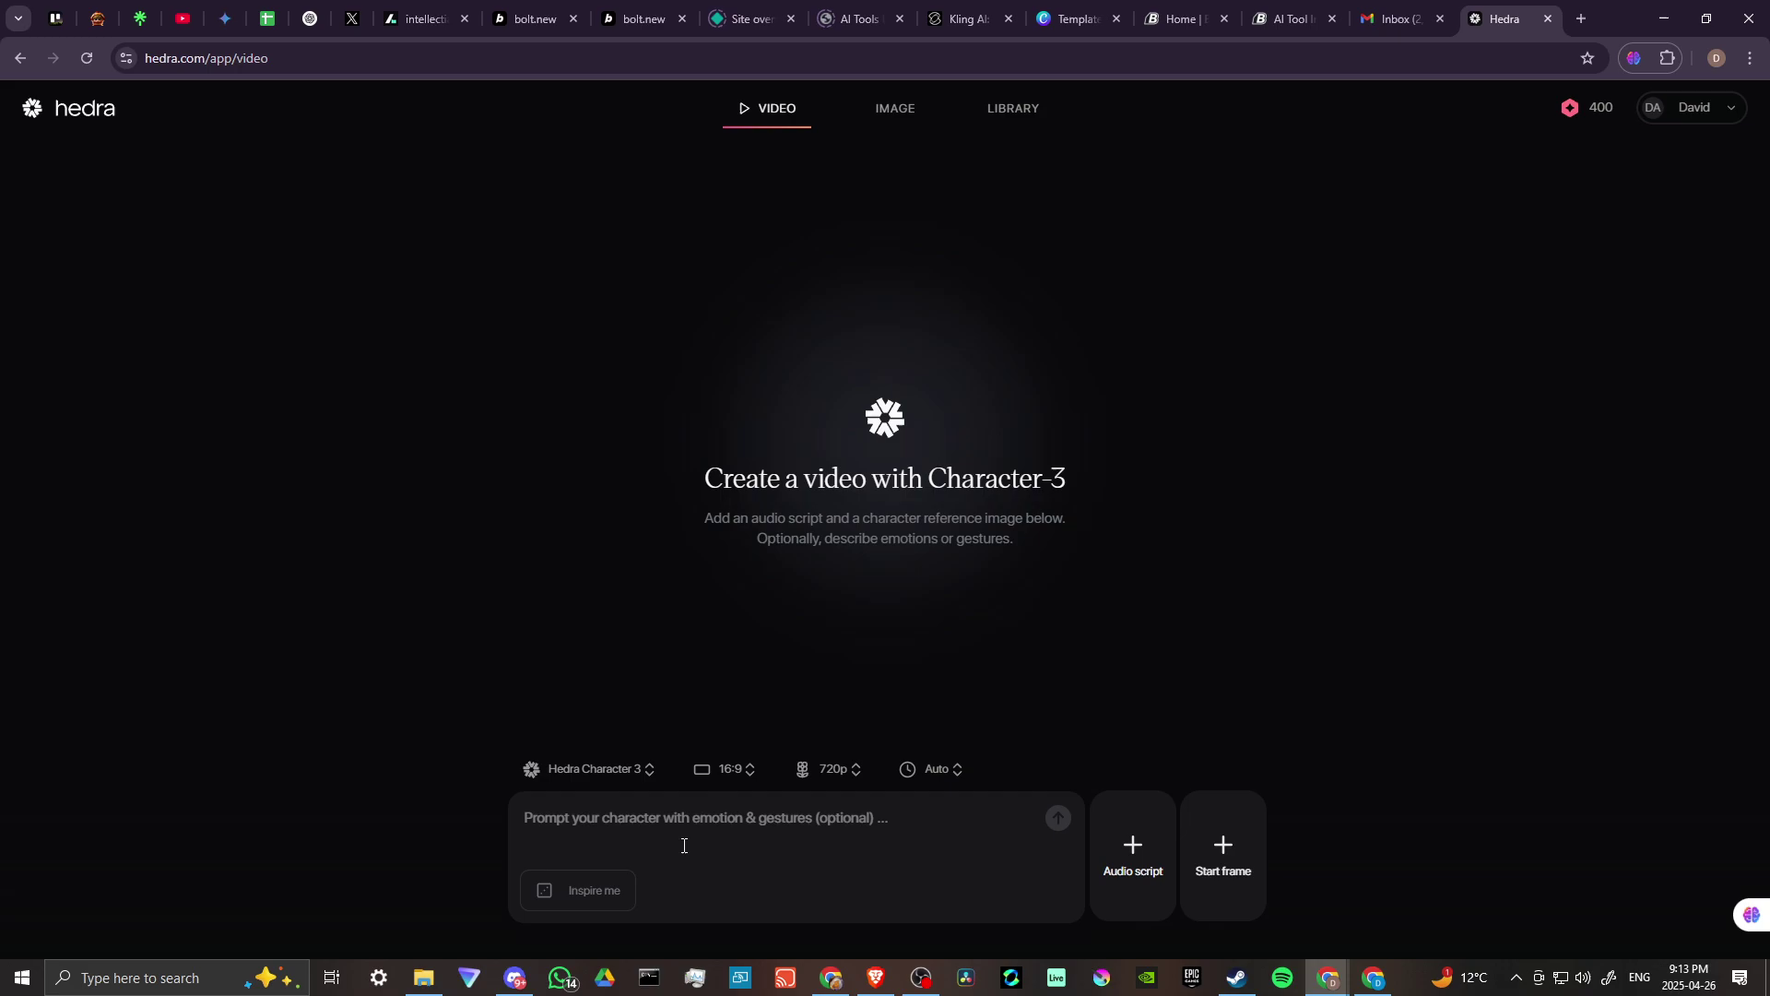
left_click(578, 773)
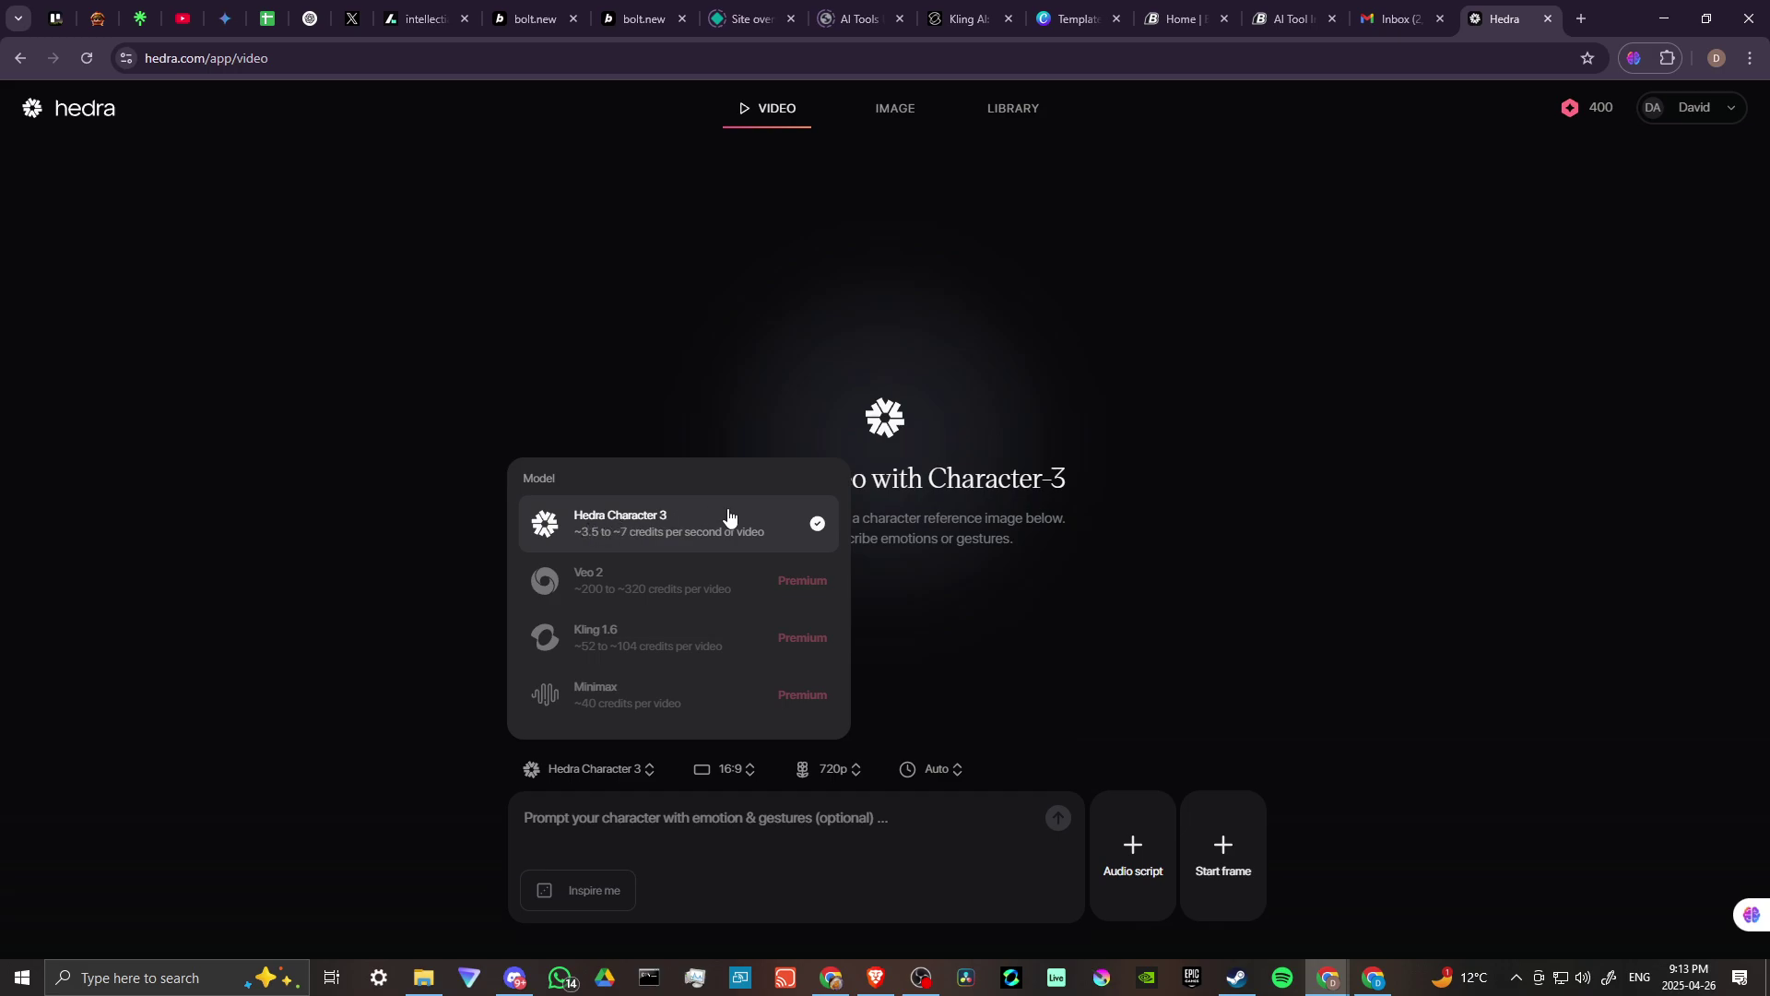
left_click(1297, 567)
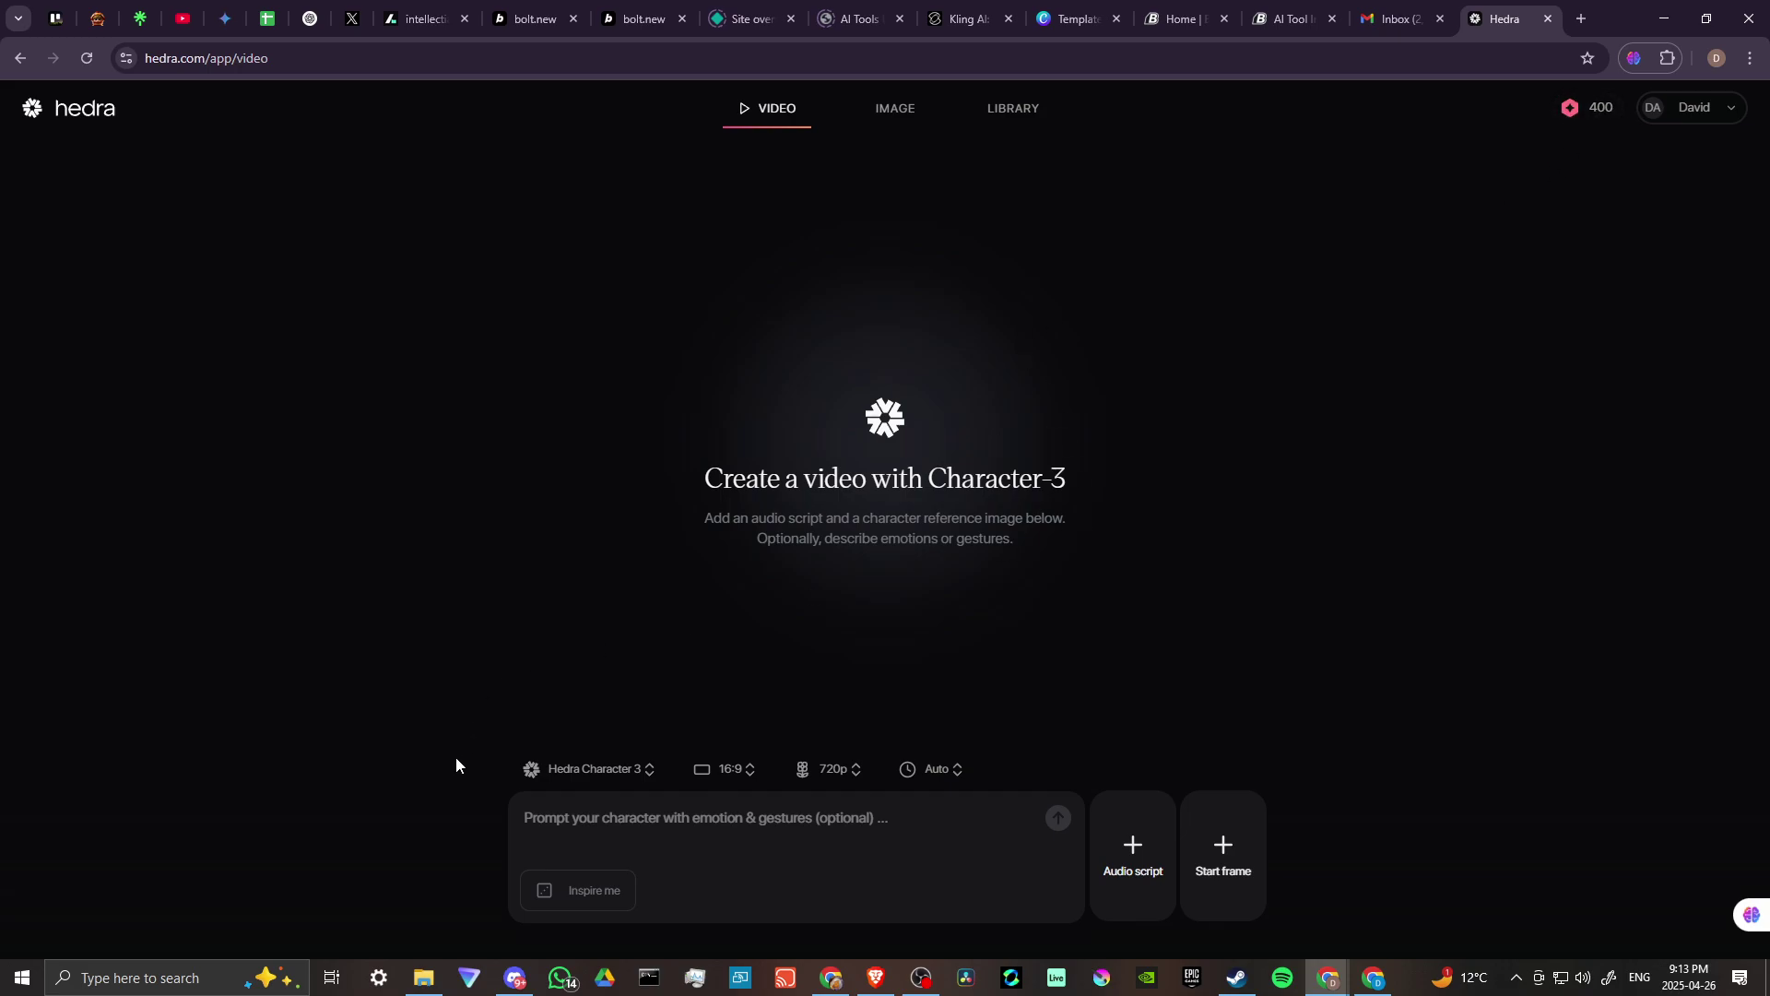
left_click(551, 770)
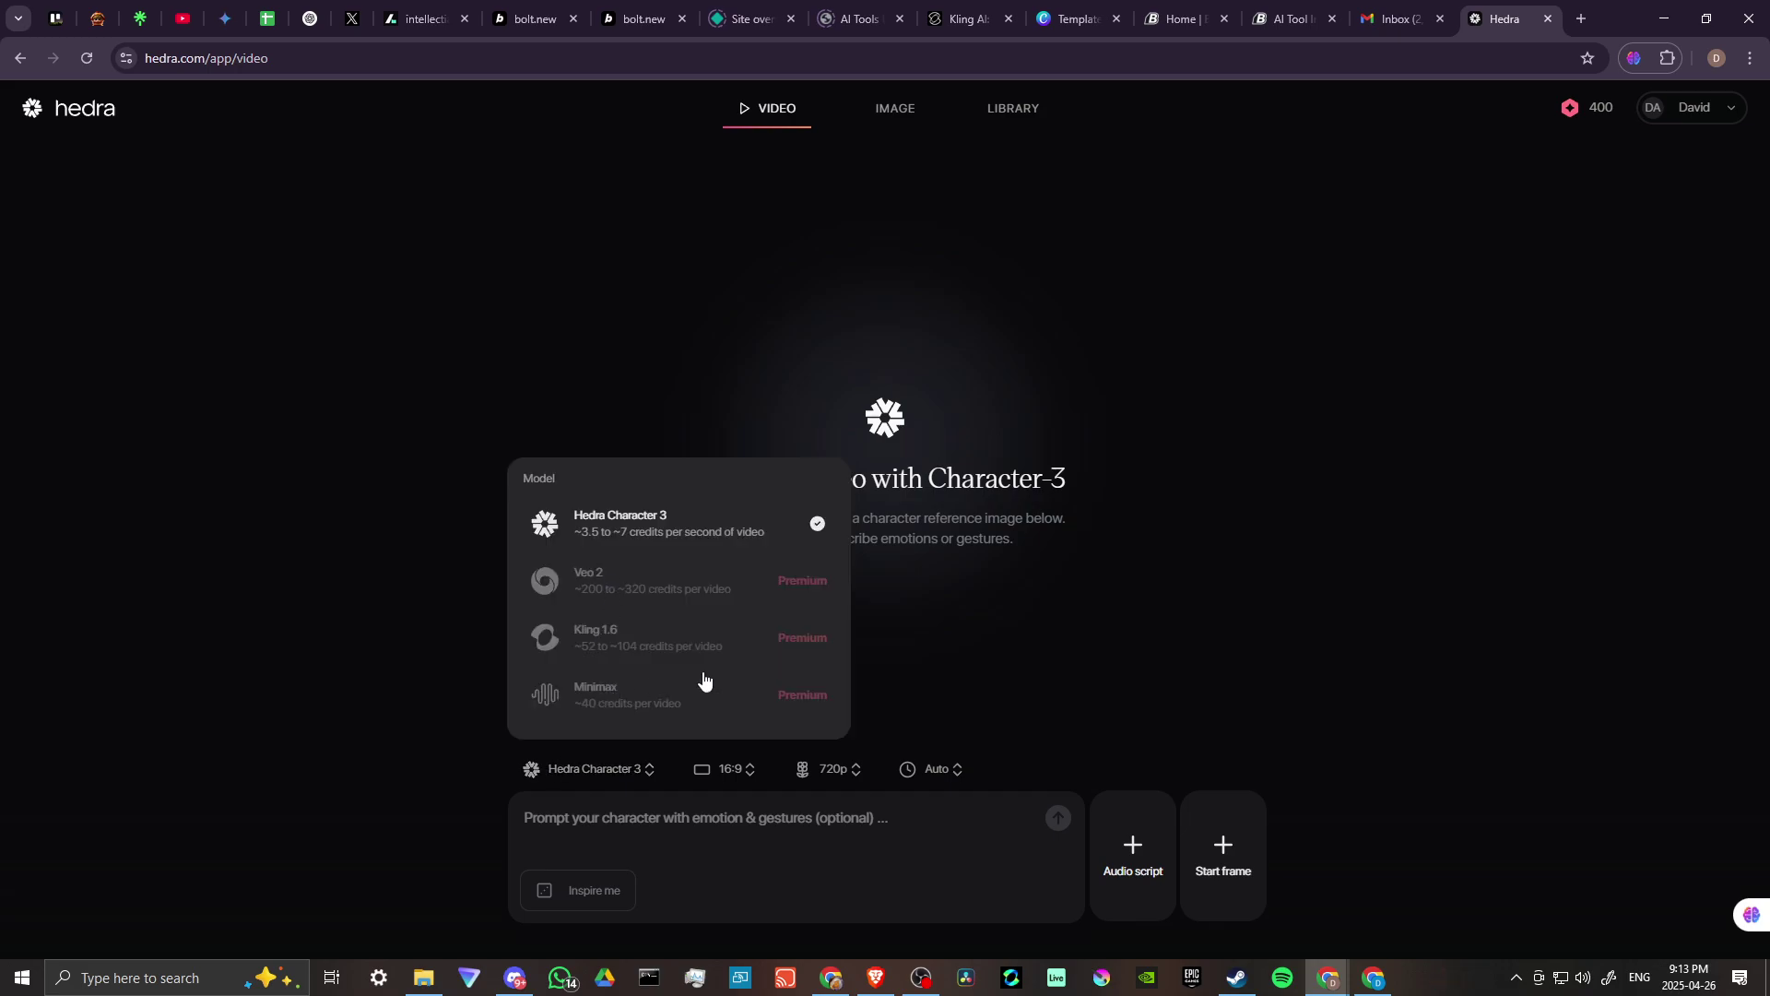
left_click(1174, 652)
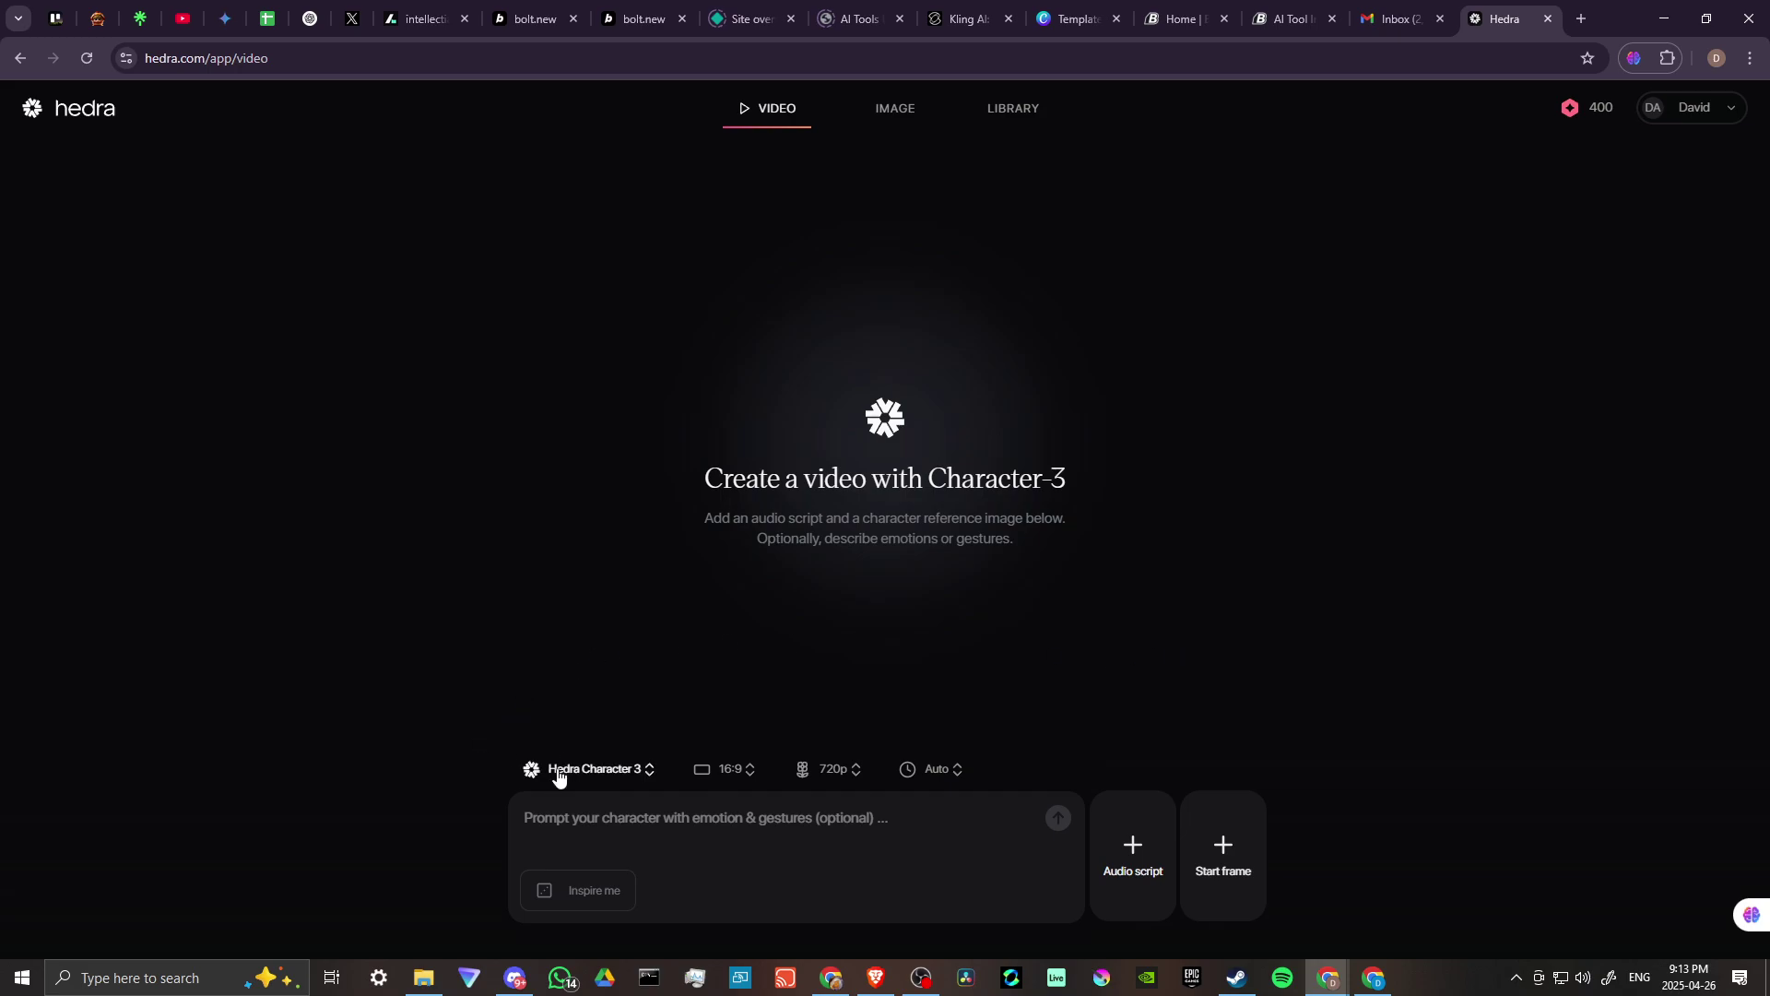
left_click(720, 771)
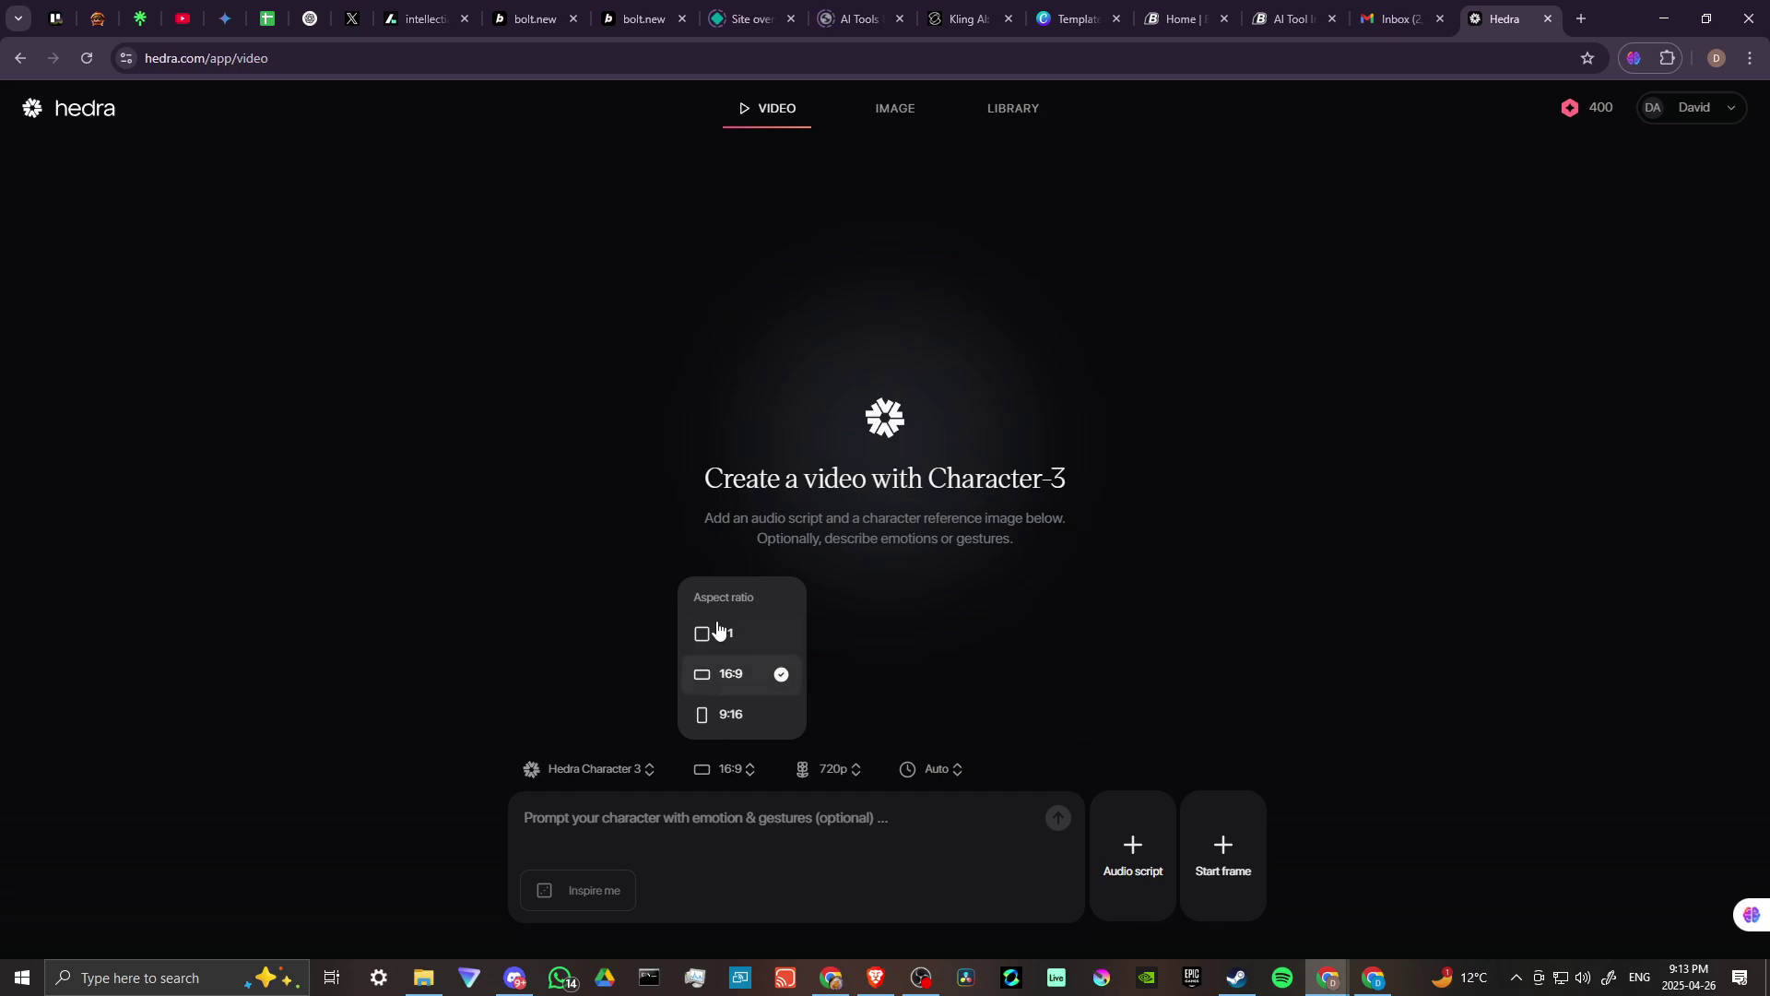
left_click(820, 777)
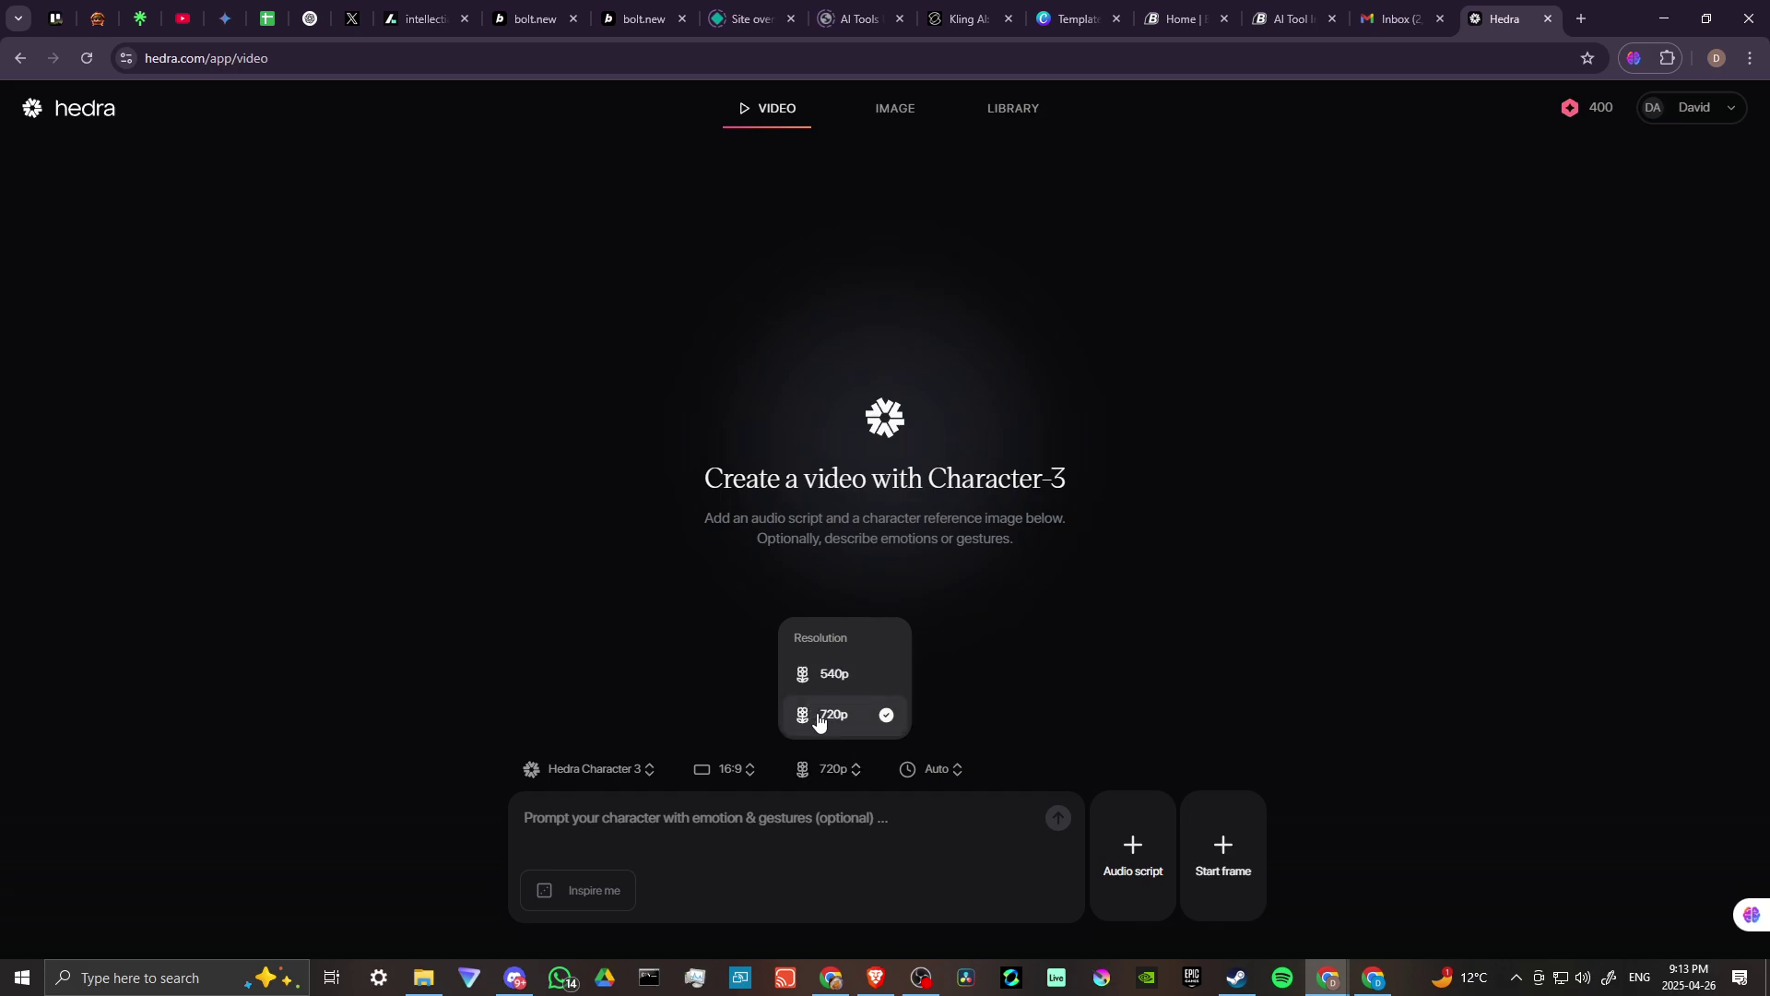
left_click(942, 773)
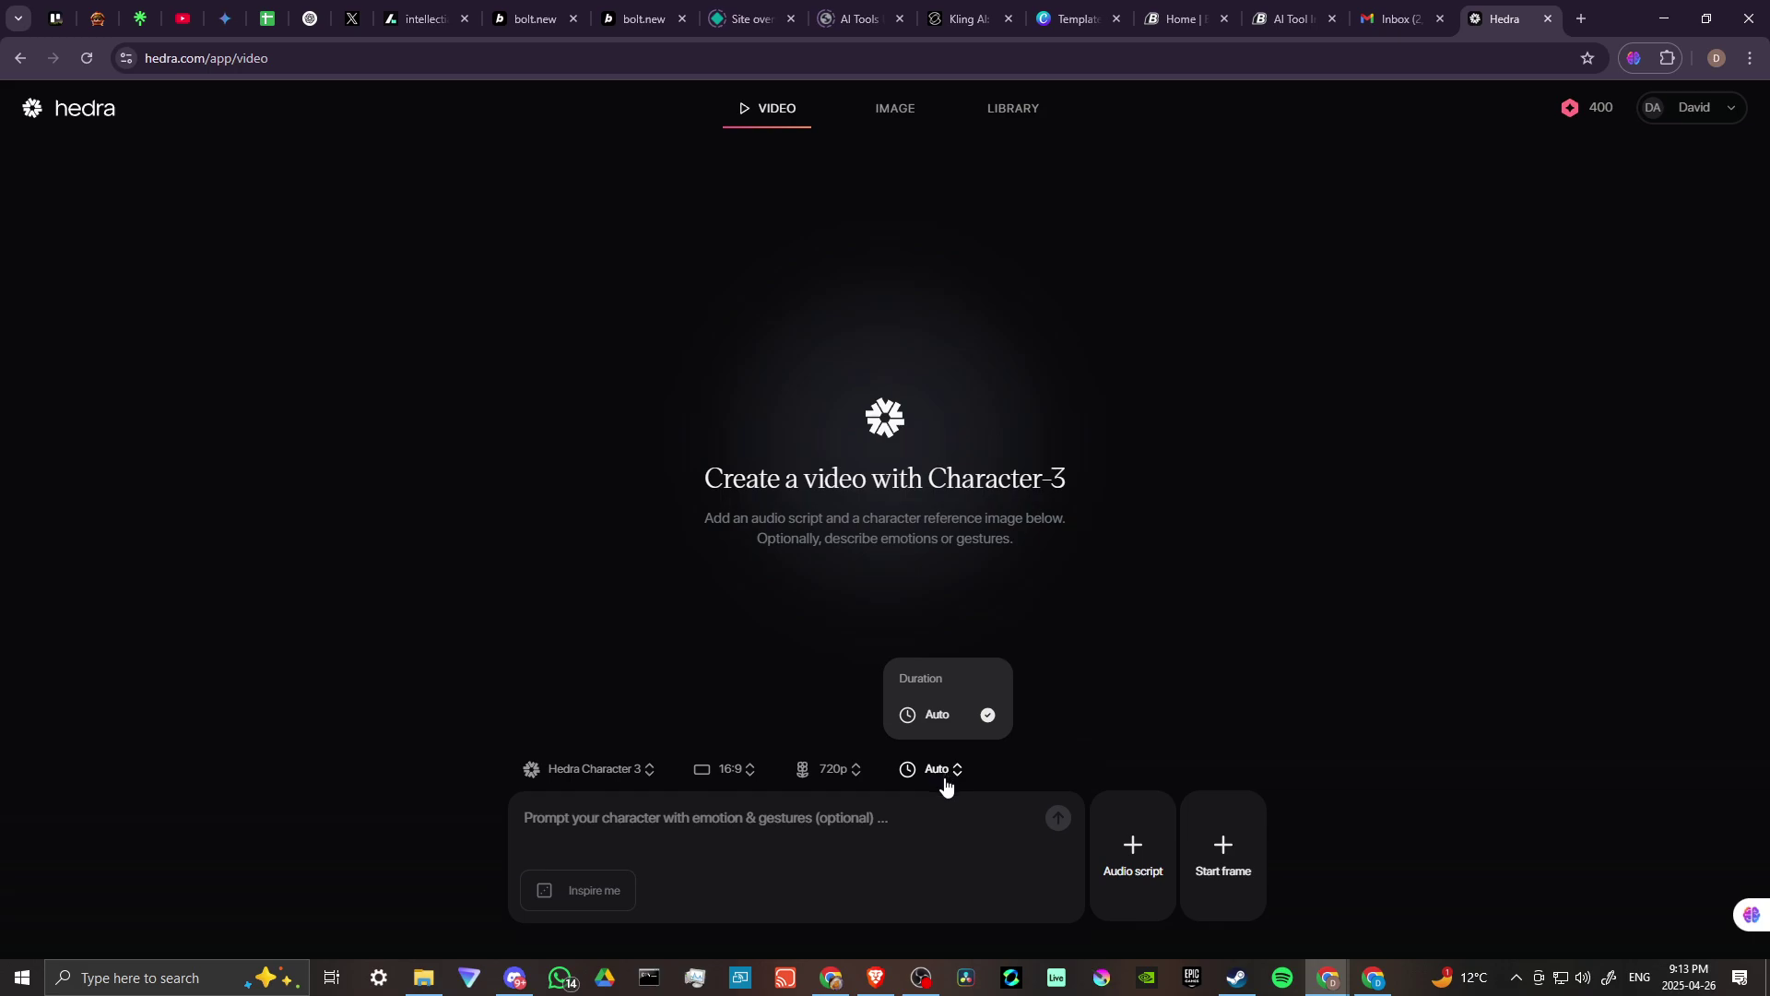
left_click(1123, 689)
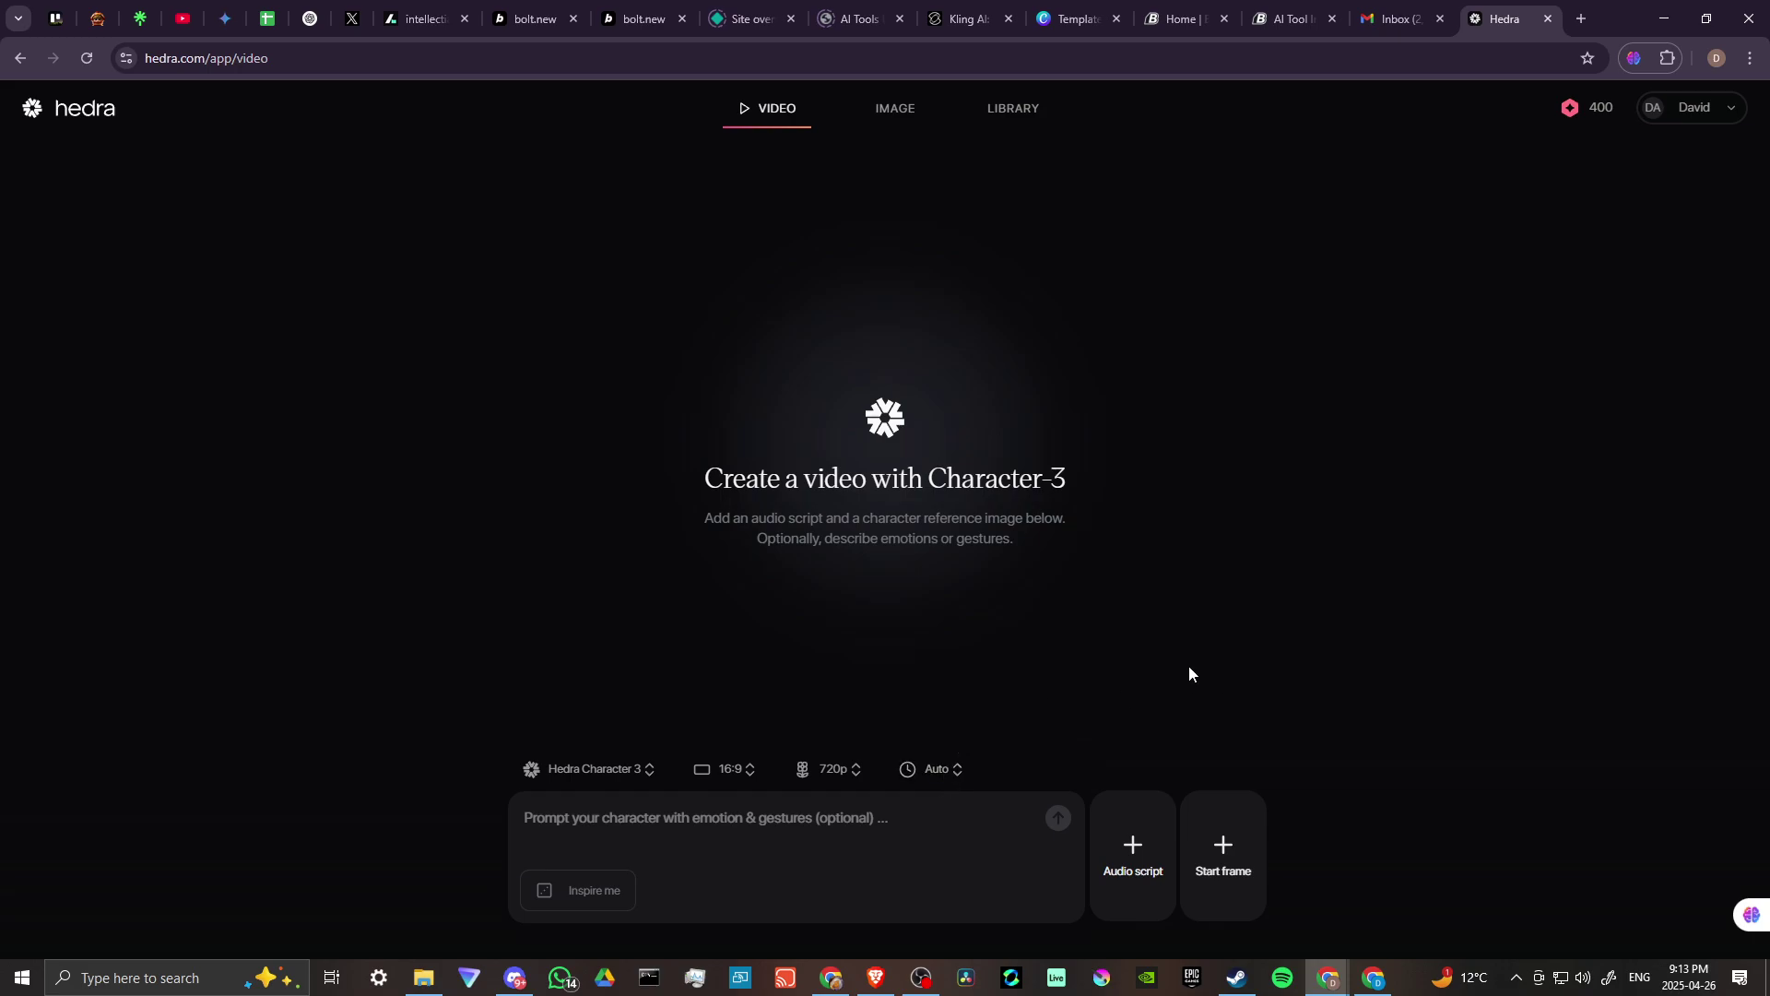
left_click(1133, 857)
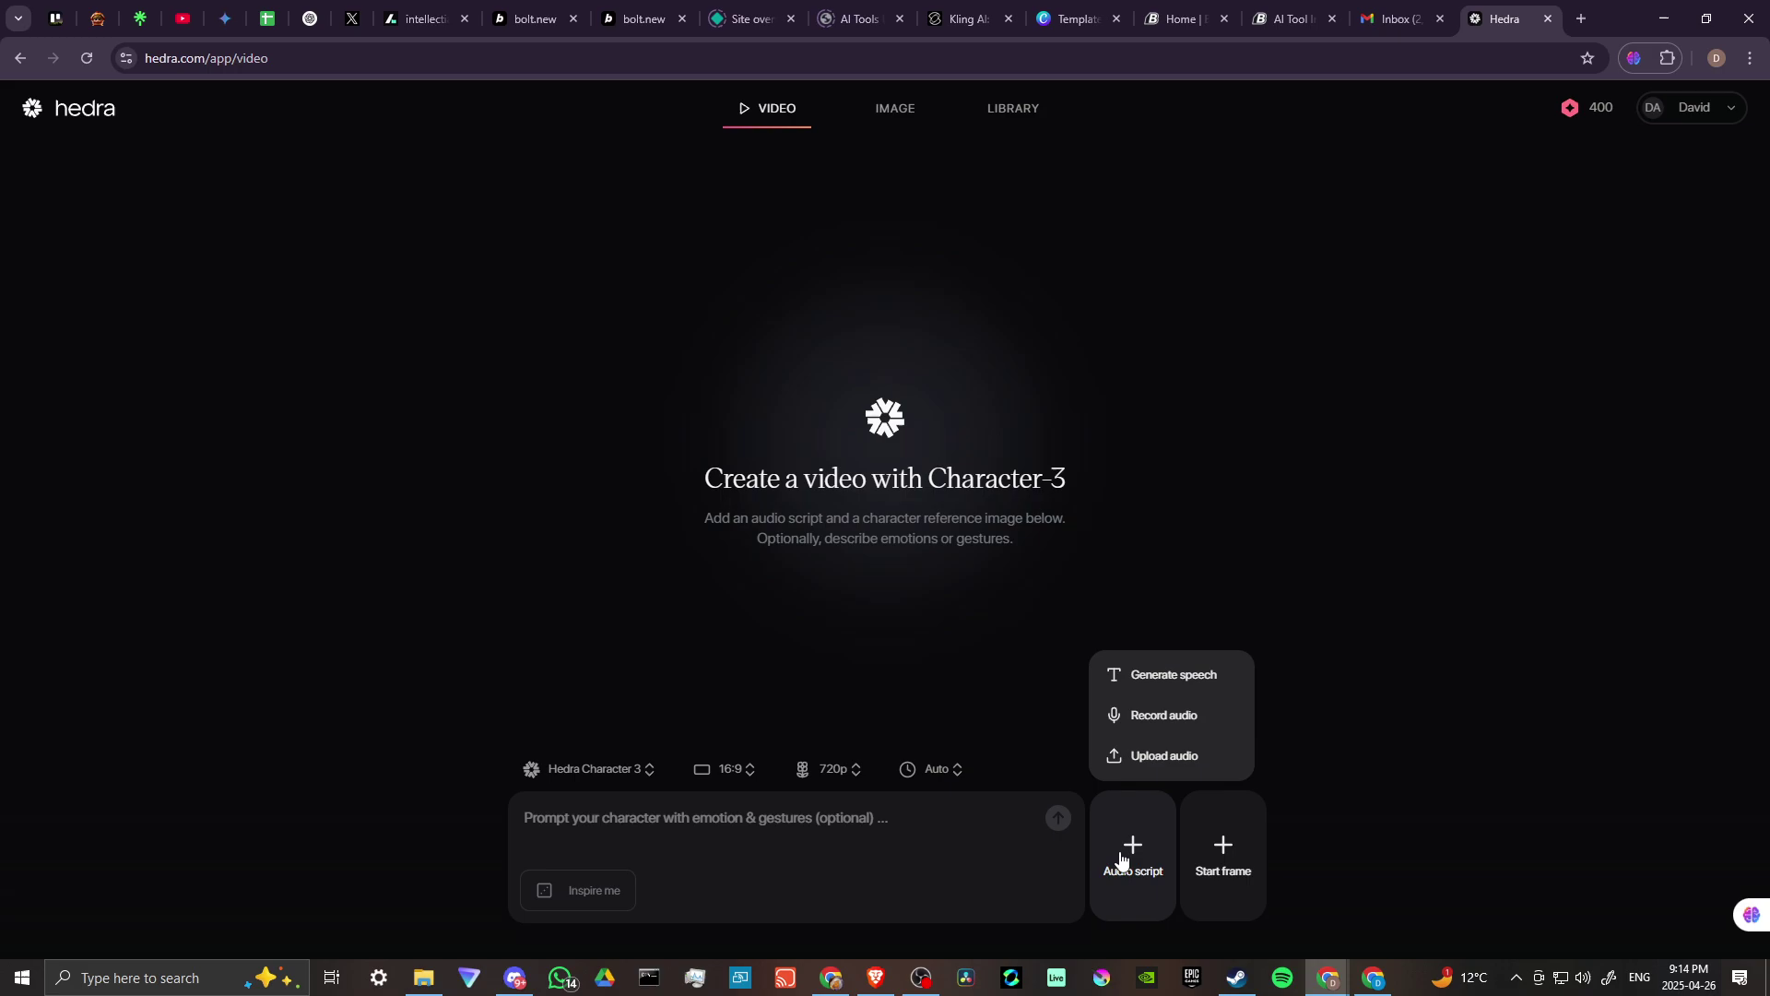
left_click(1150, 677)
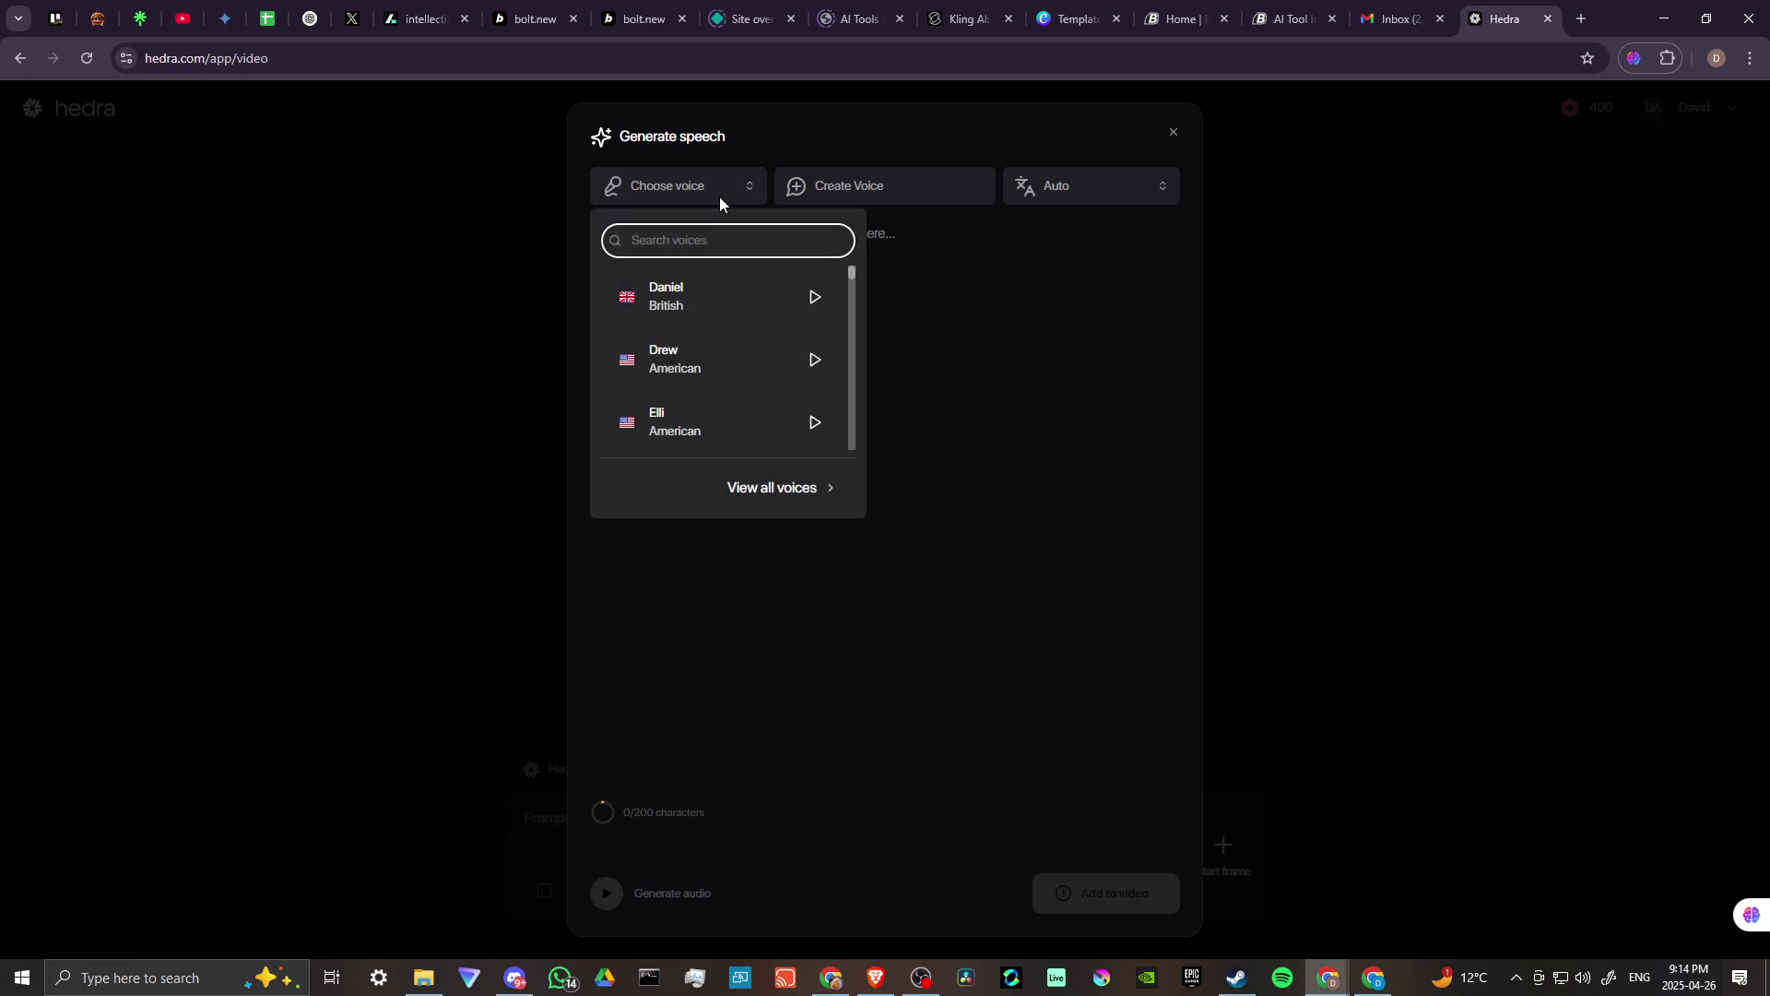
scroll(715, 329, "down", 7)
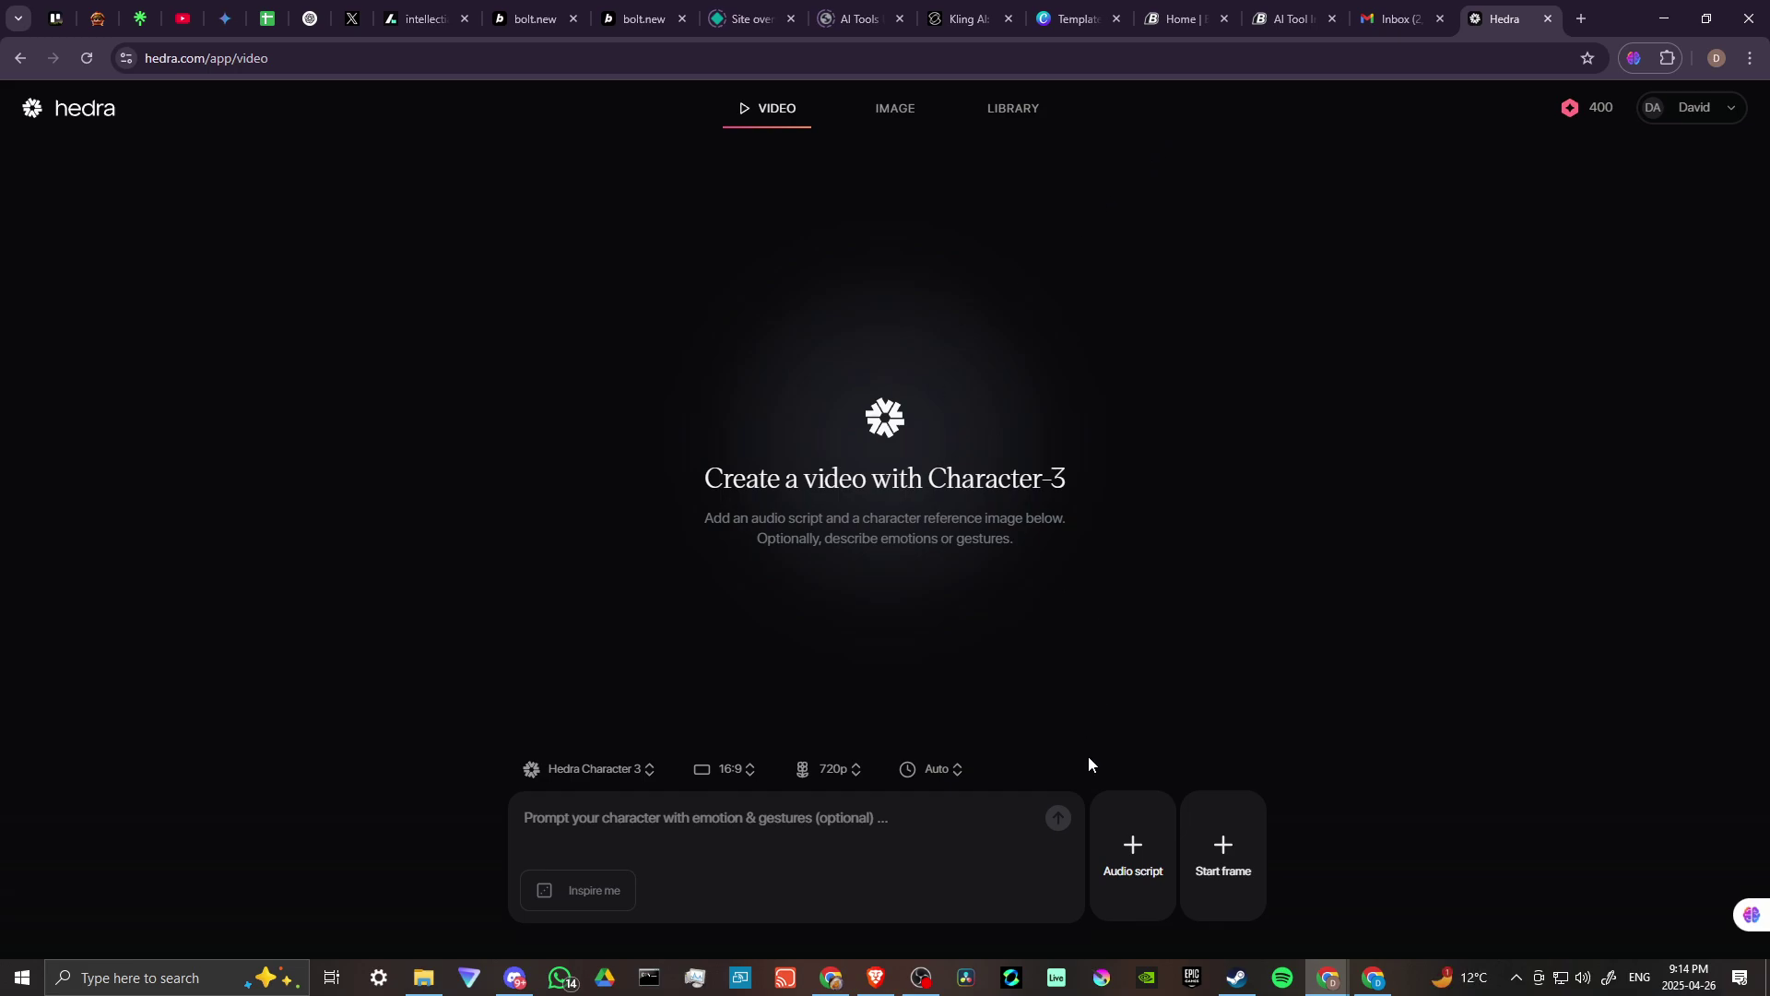
left_click(1133, 859)
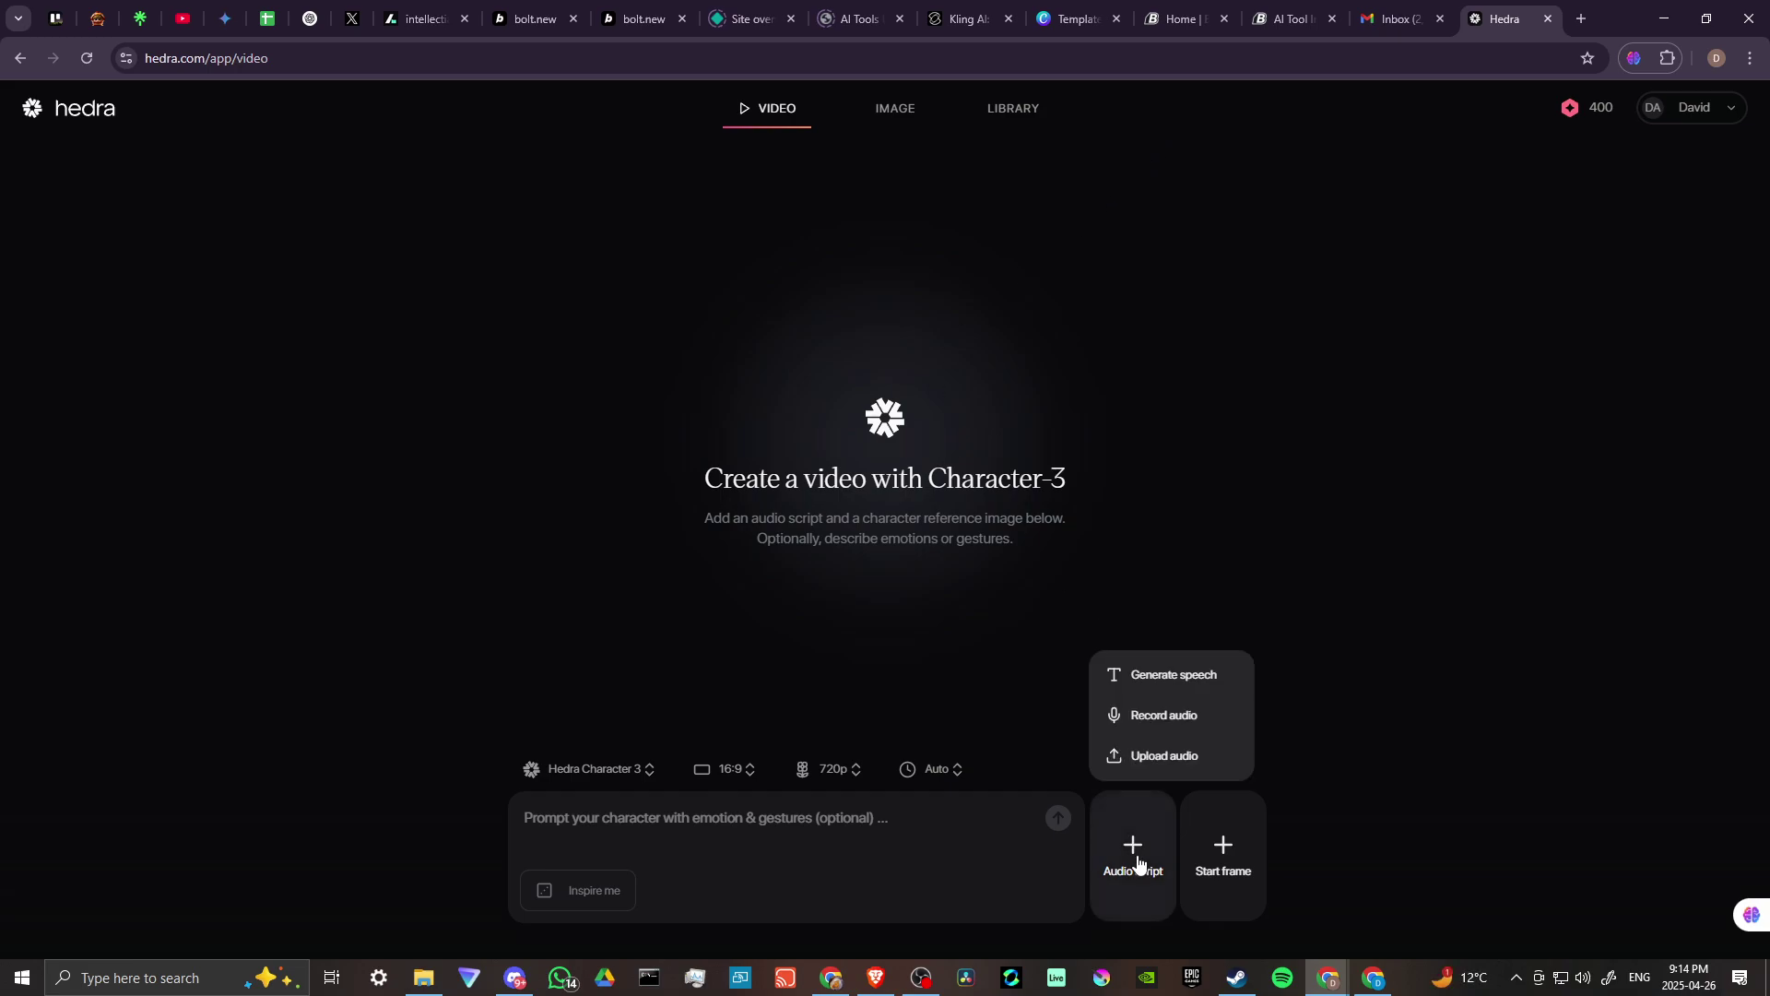
left_click(1136, 719)
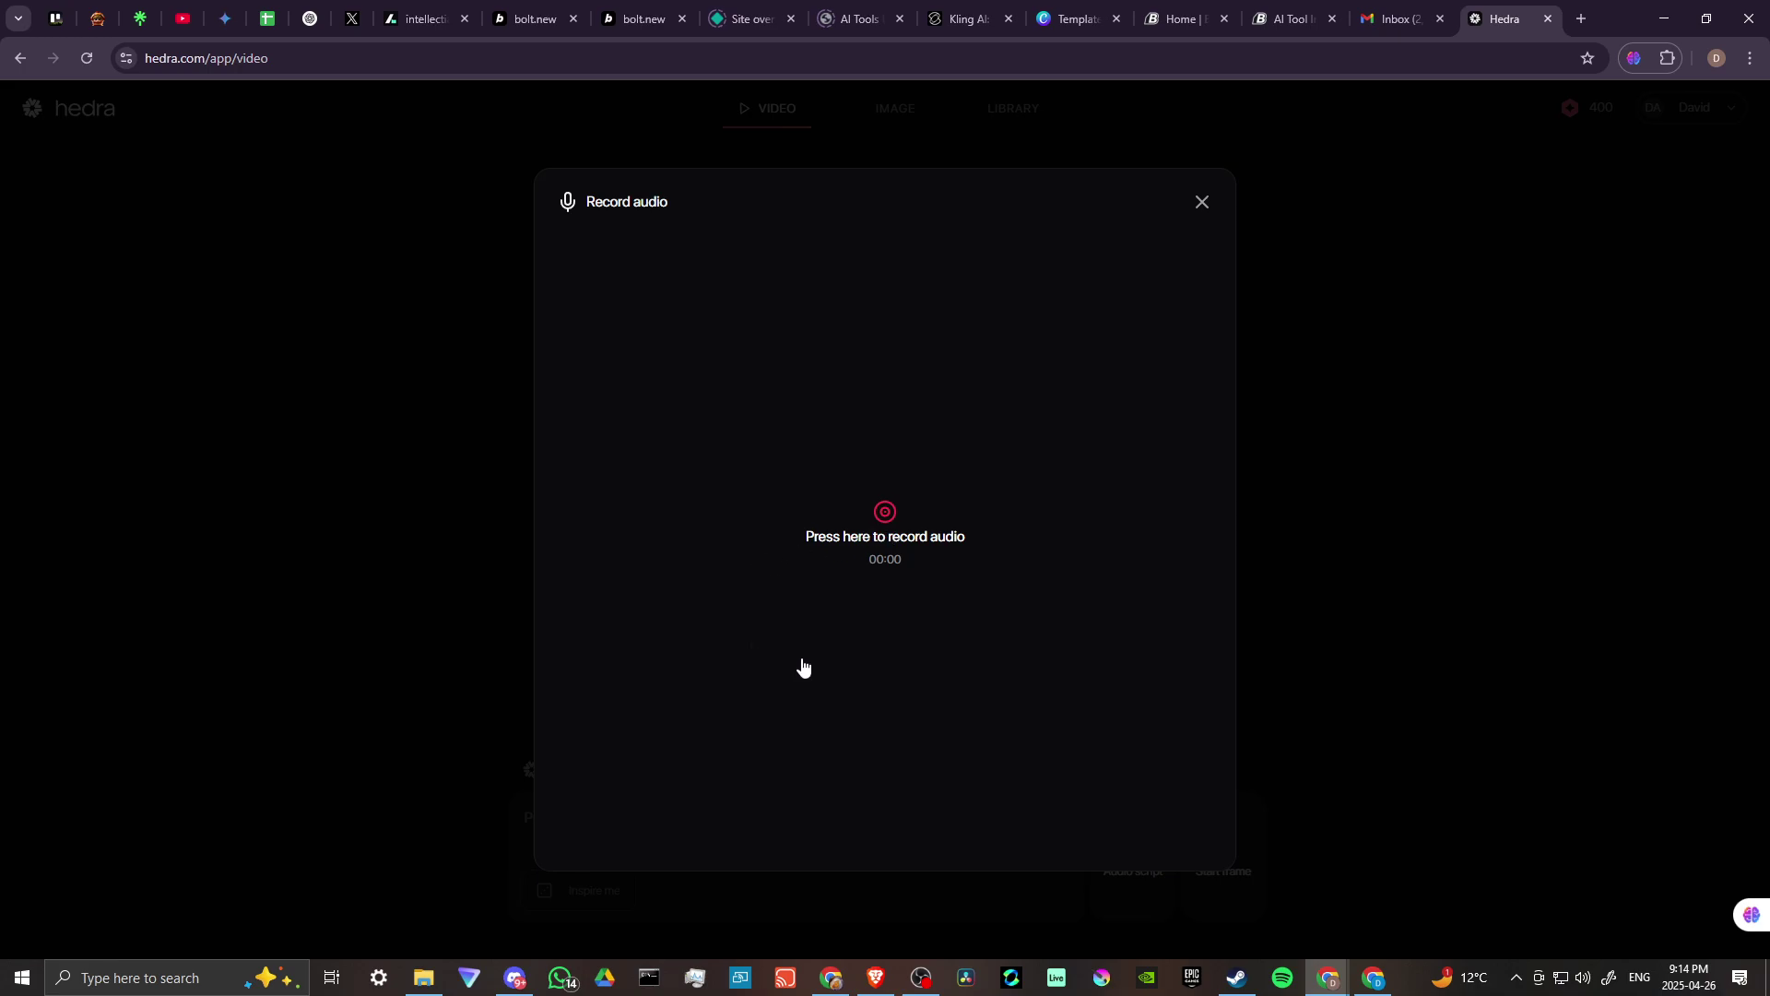
left_click(1203, 202)
left_click(1132, 843)
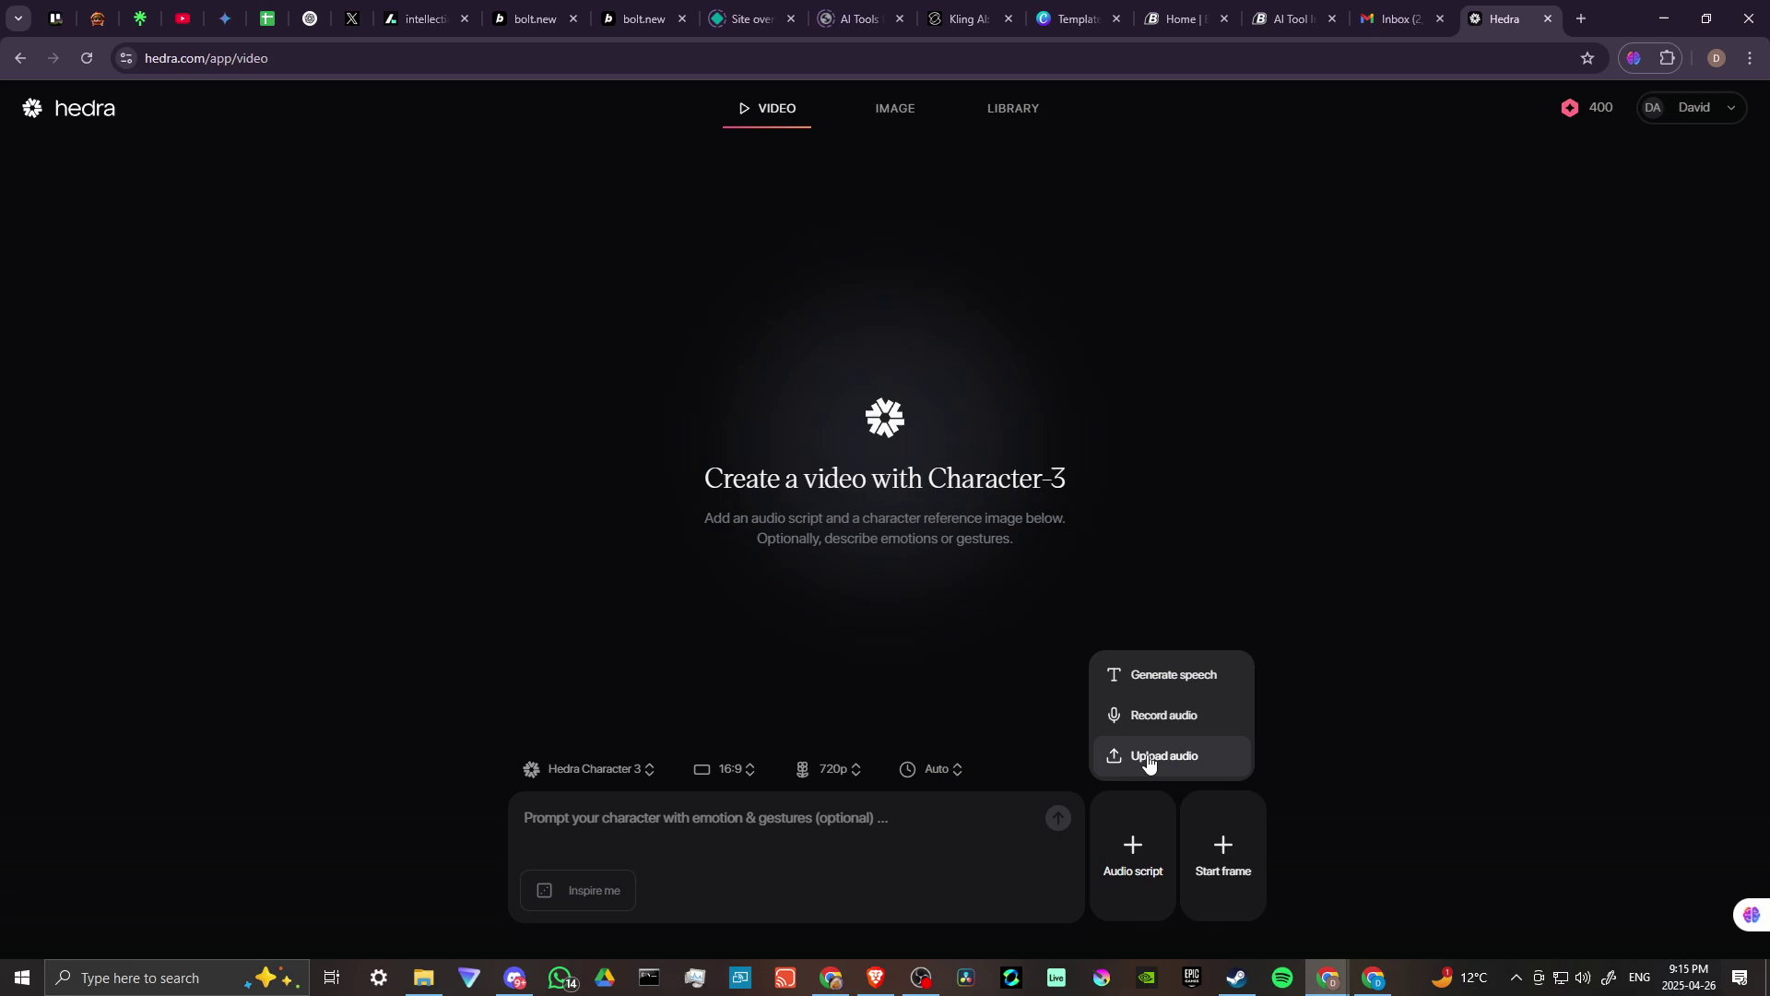
left_click(1019, 111)
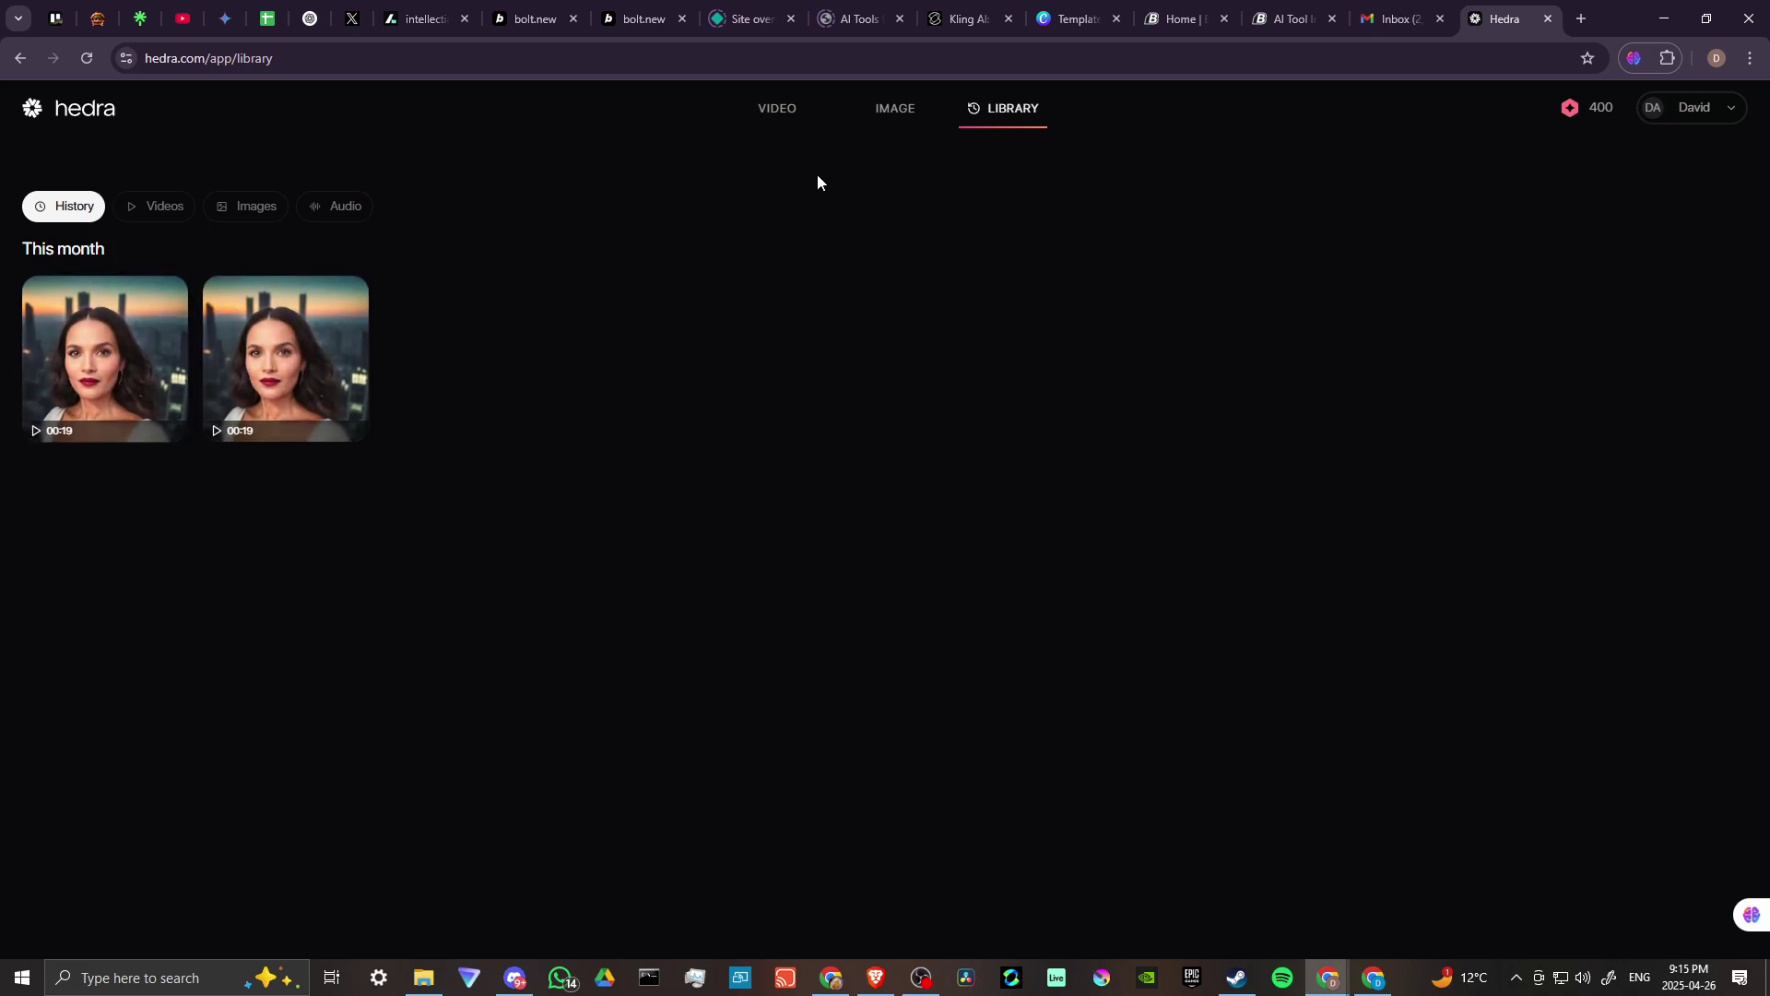
left_click(791, 118)
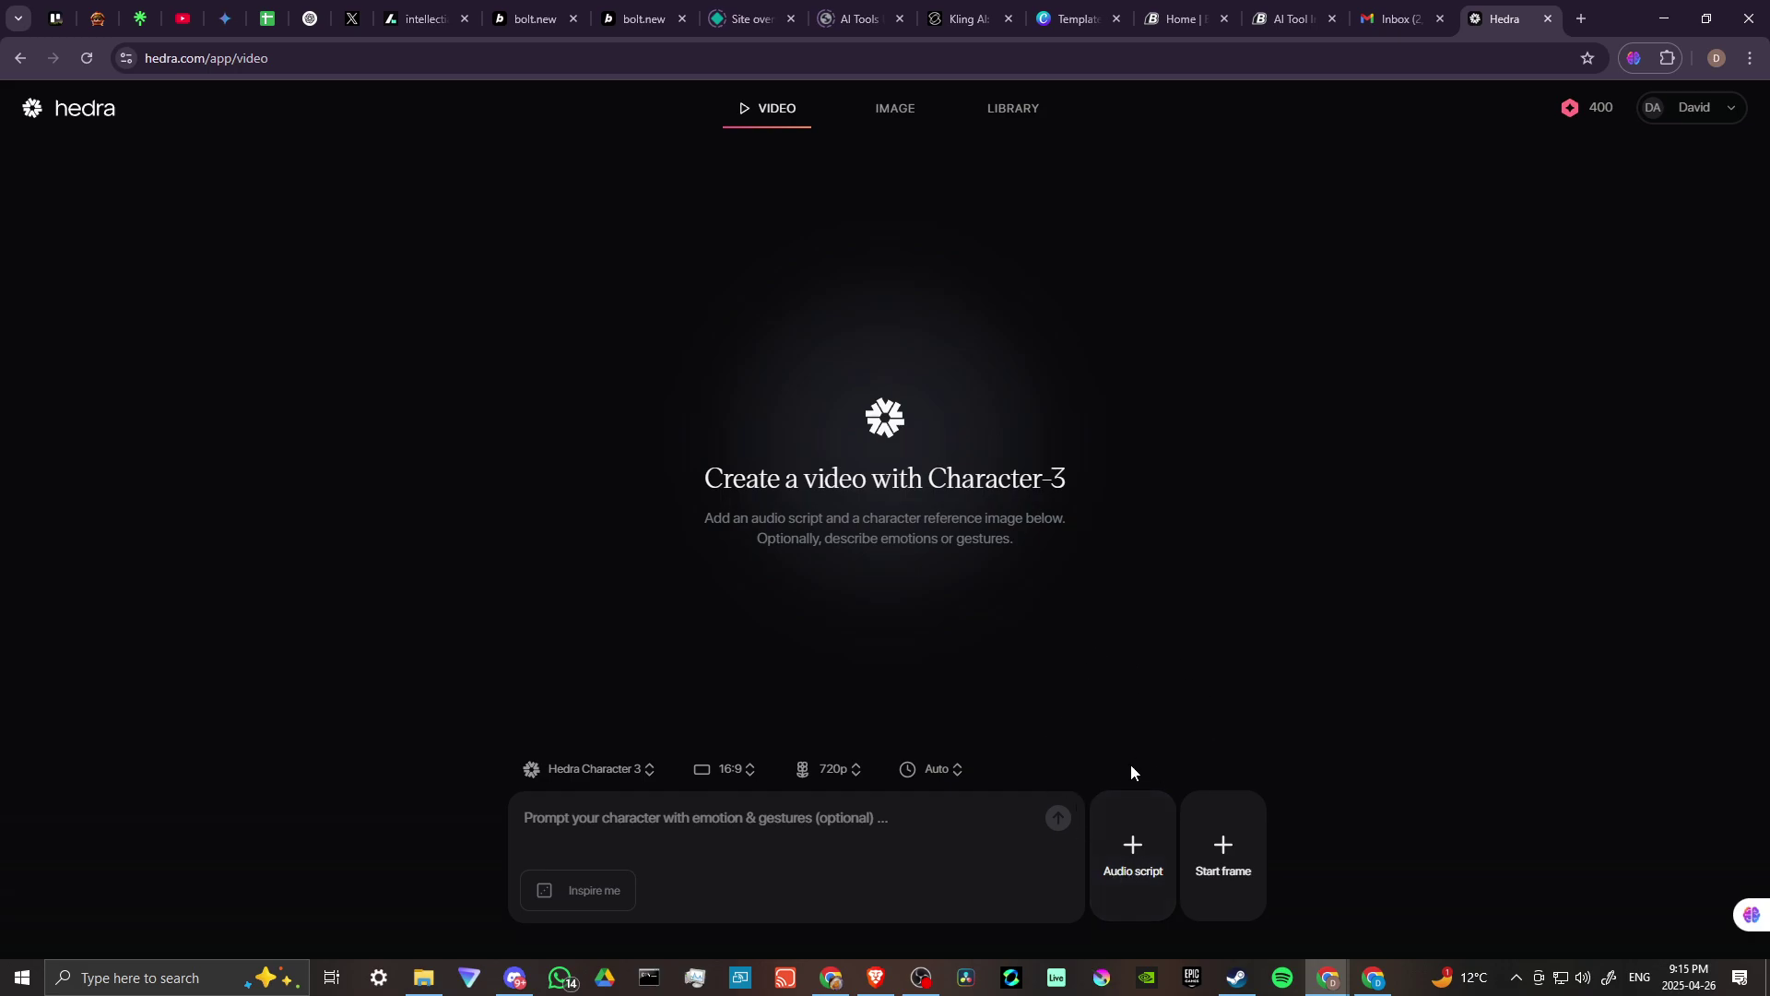
left_click(1226, 876)
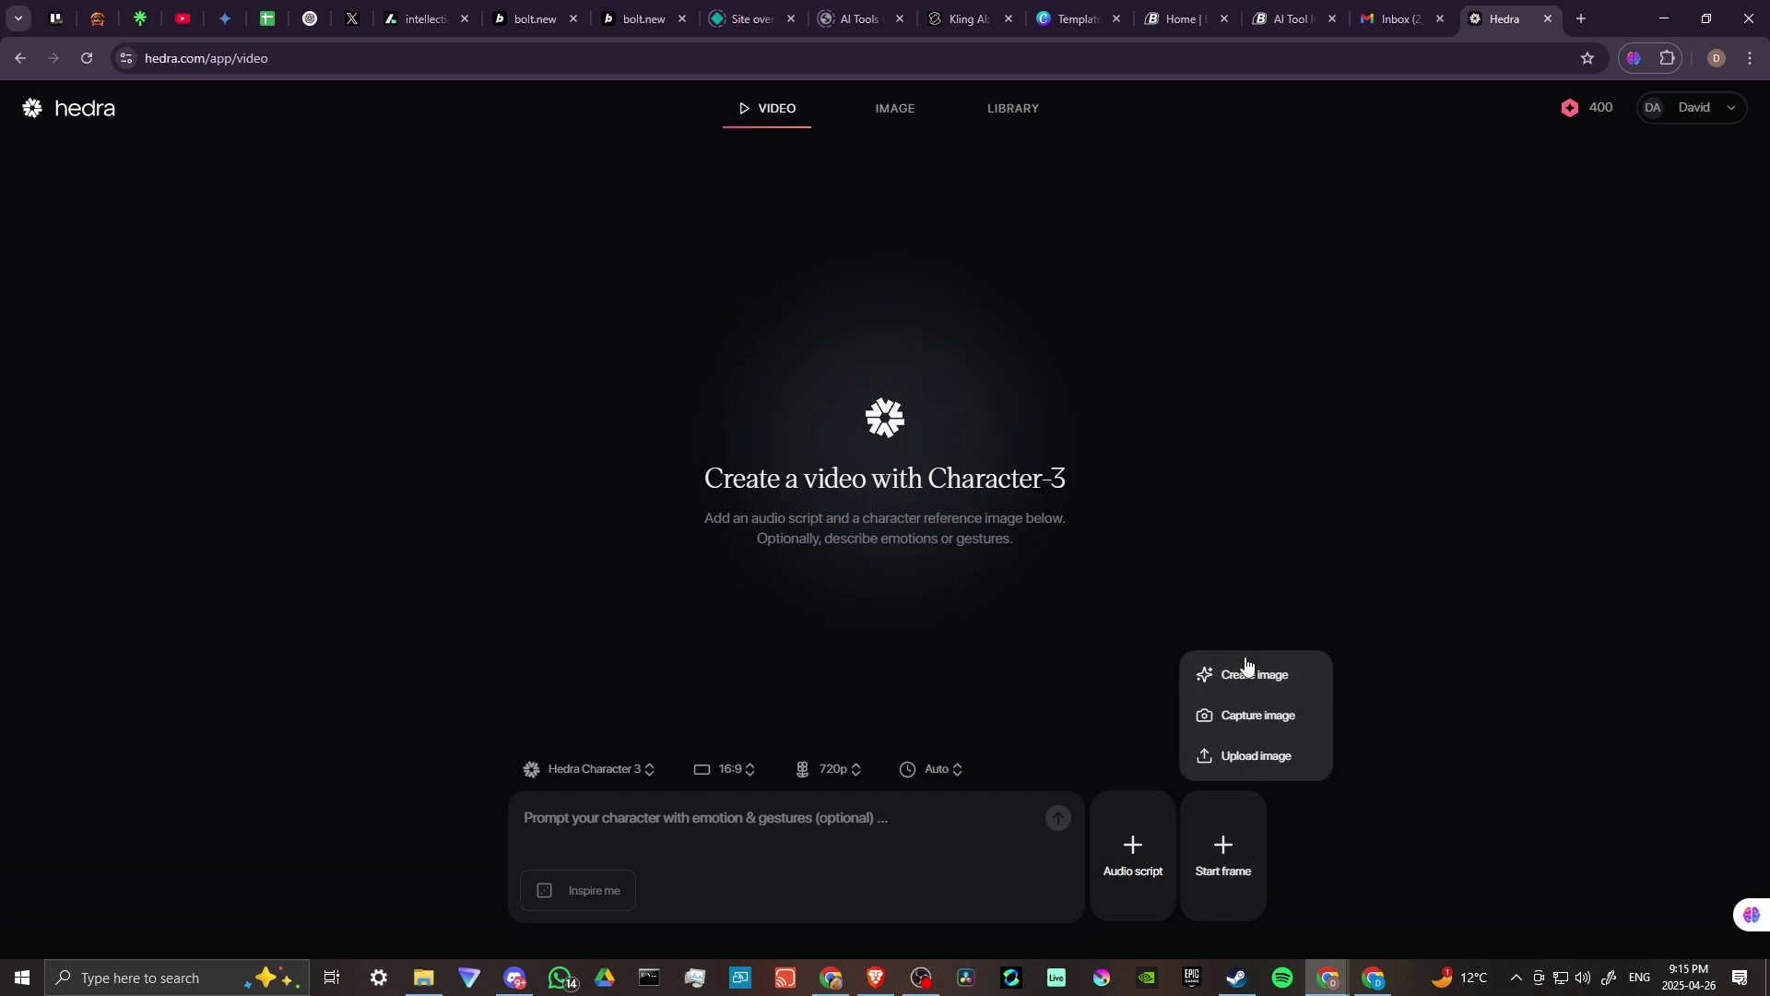
left_click(883, 110)
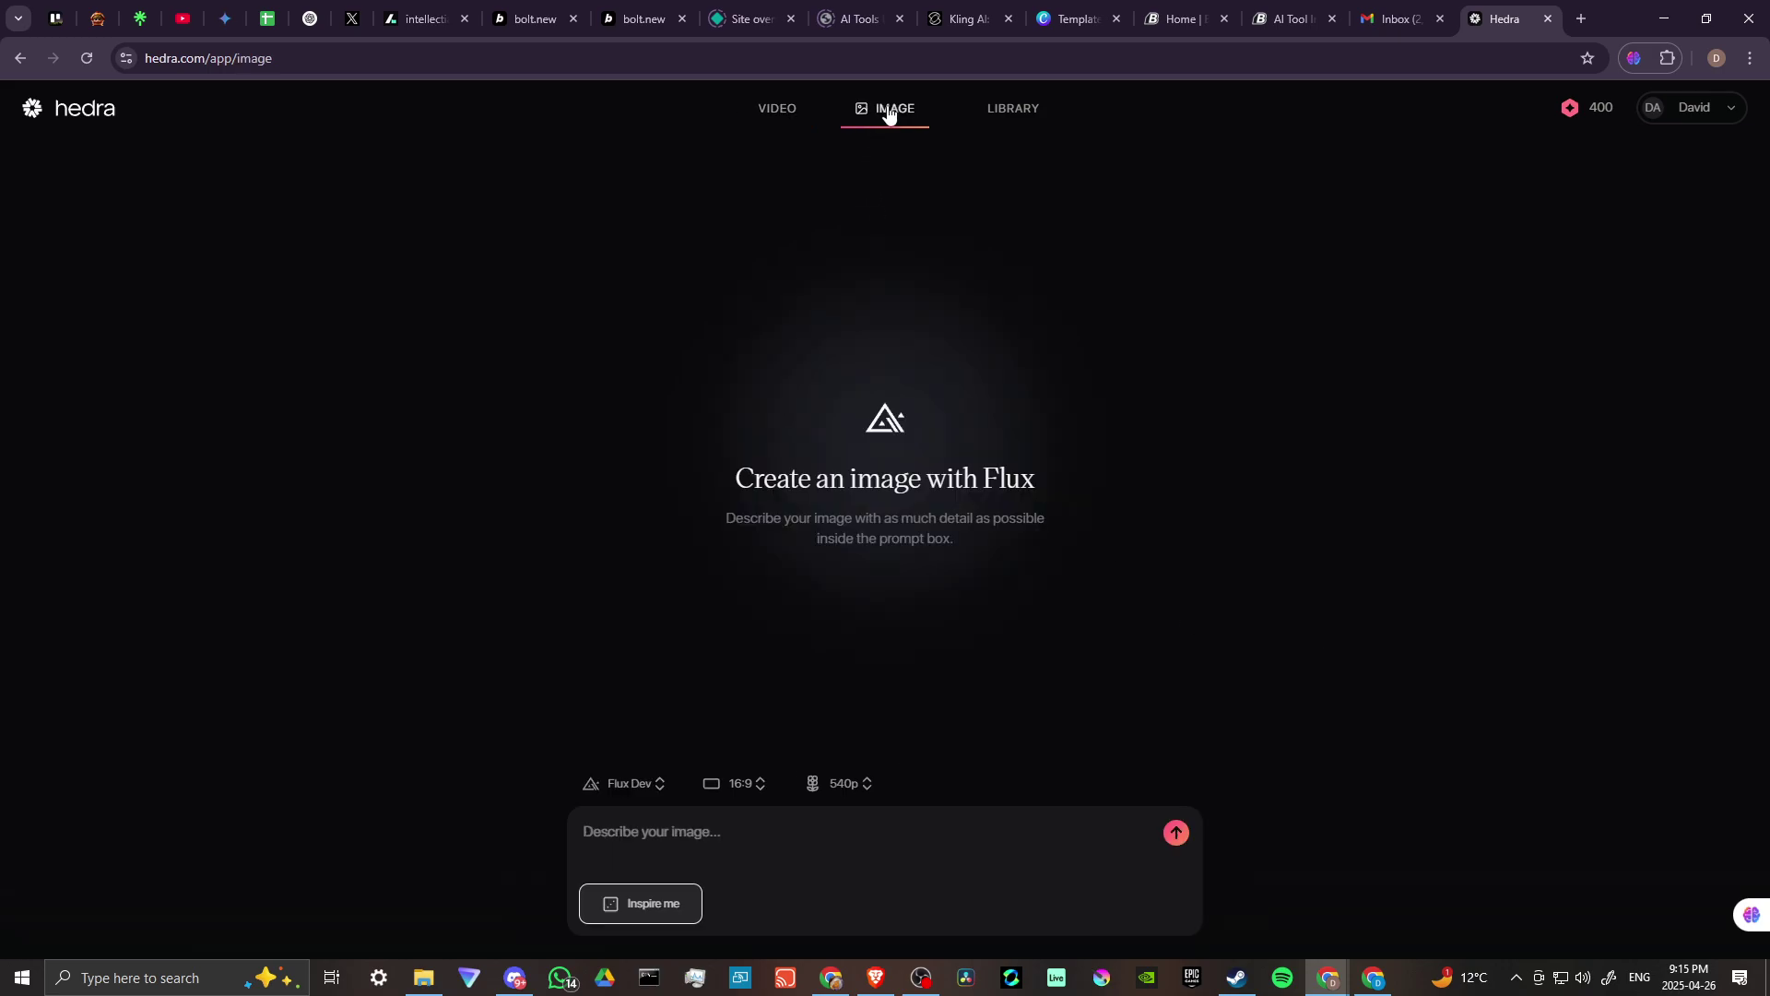
left_click(779, 109)
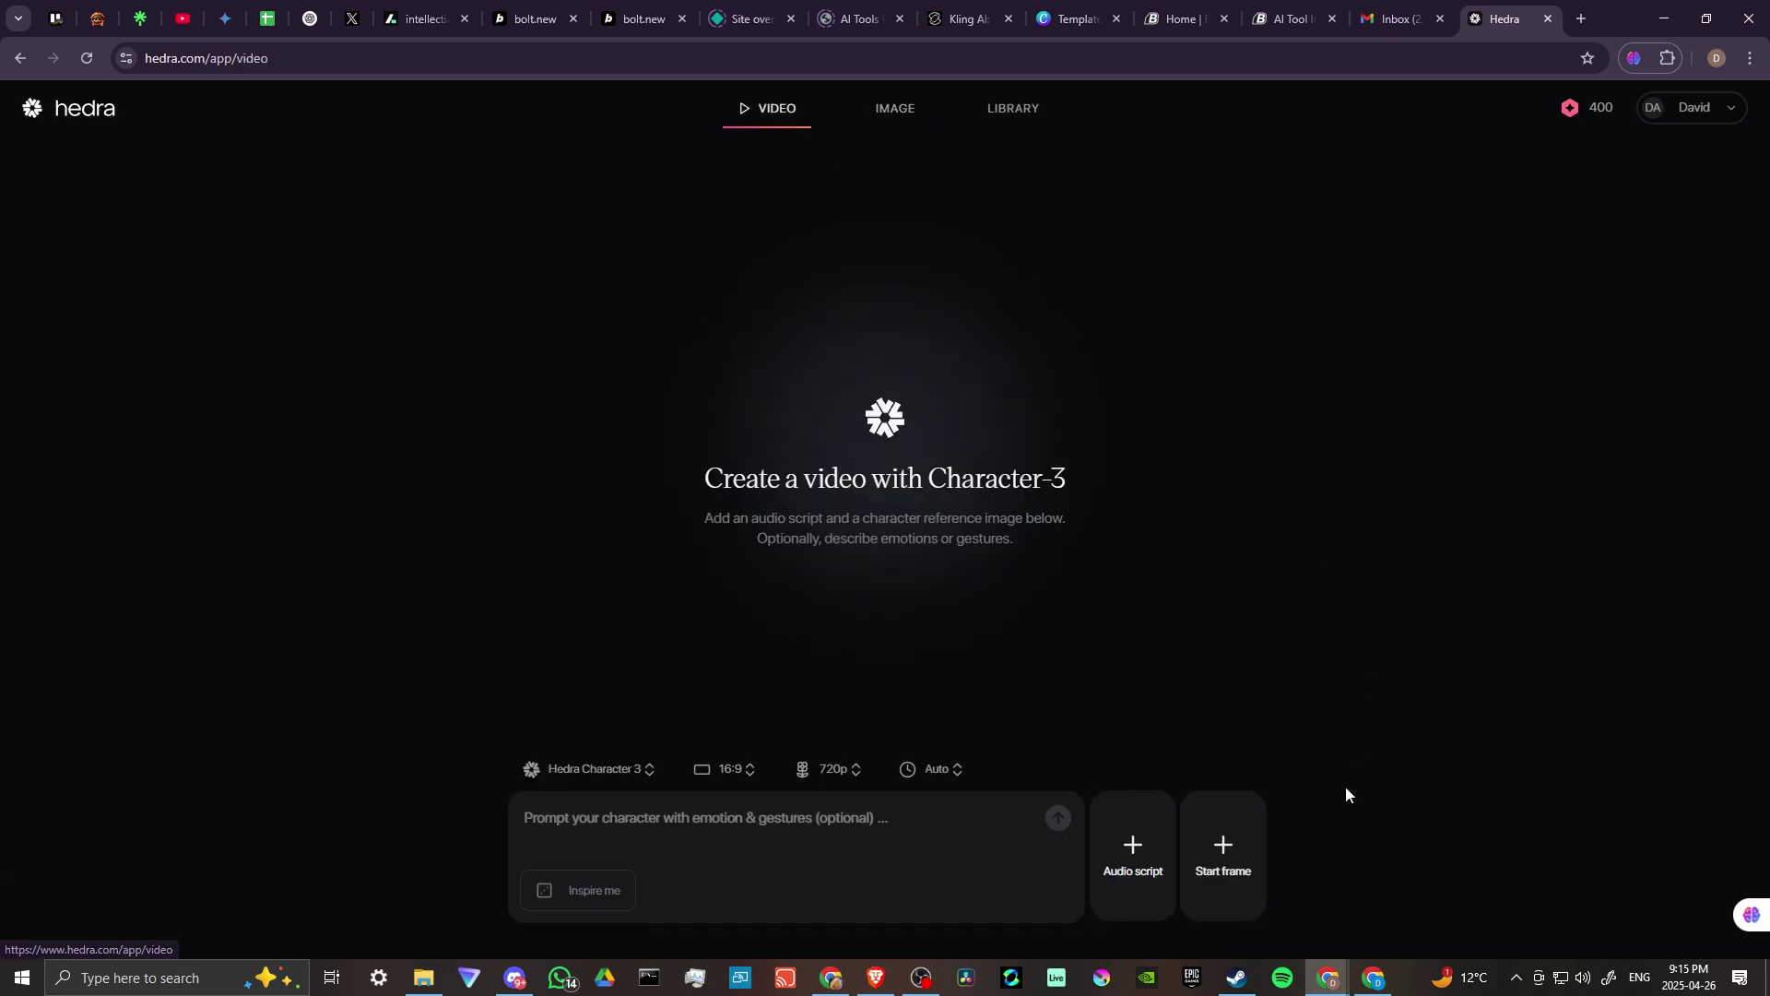
left_click(1224, 859)
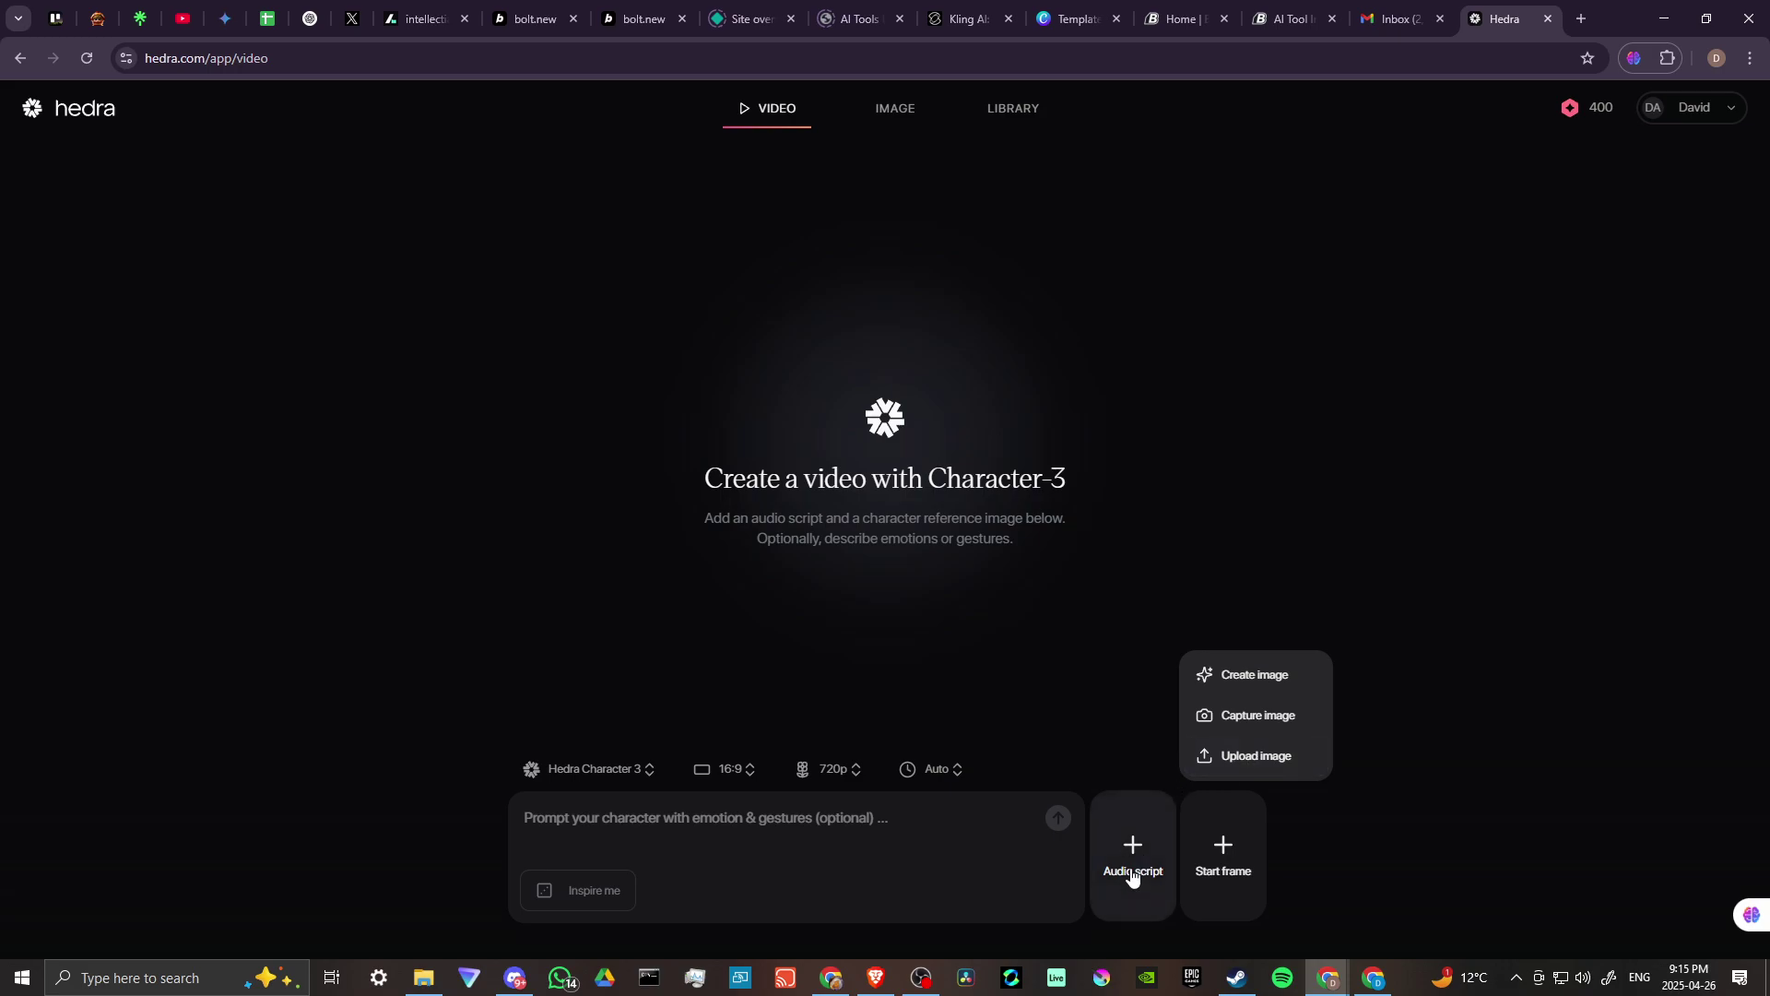
- Enter the prompt 'a woman singing' in the Character-3 prompt box
left_click(648, 831)
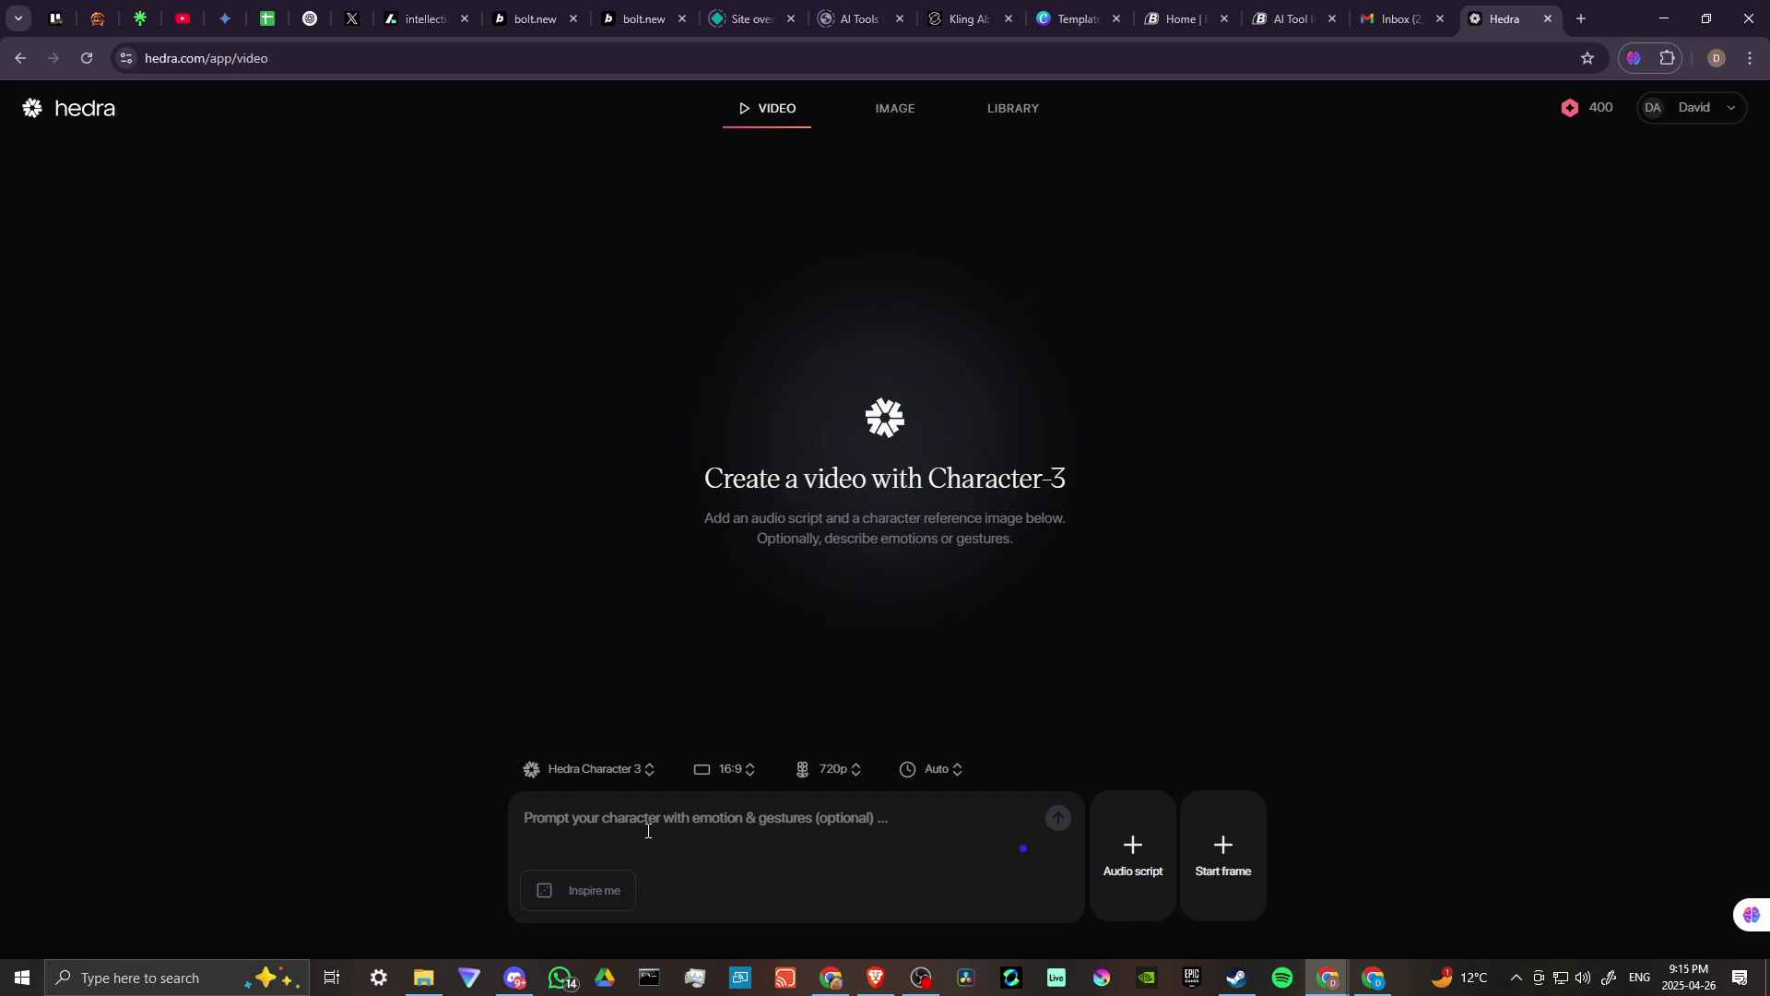
type("a wom")
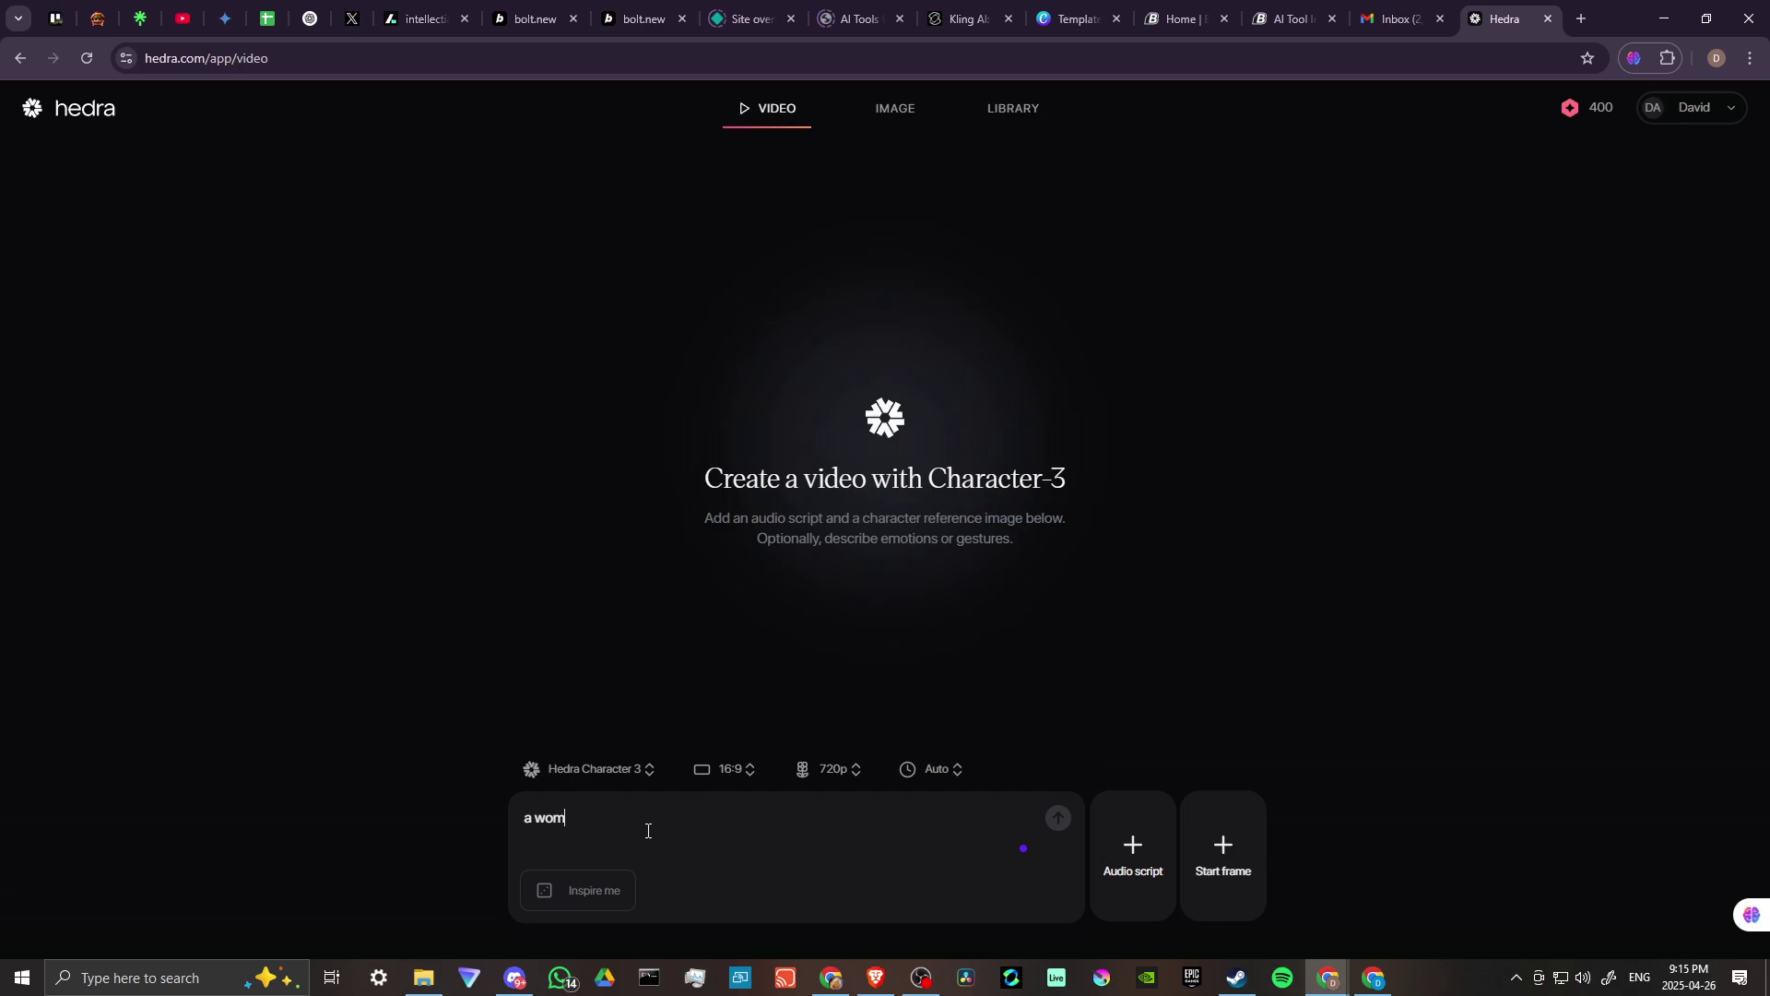
type("an singing")
- Open the first 0:19 lip-sync singing video in the Library and play it through
left_click(998, 121)
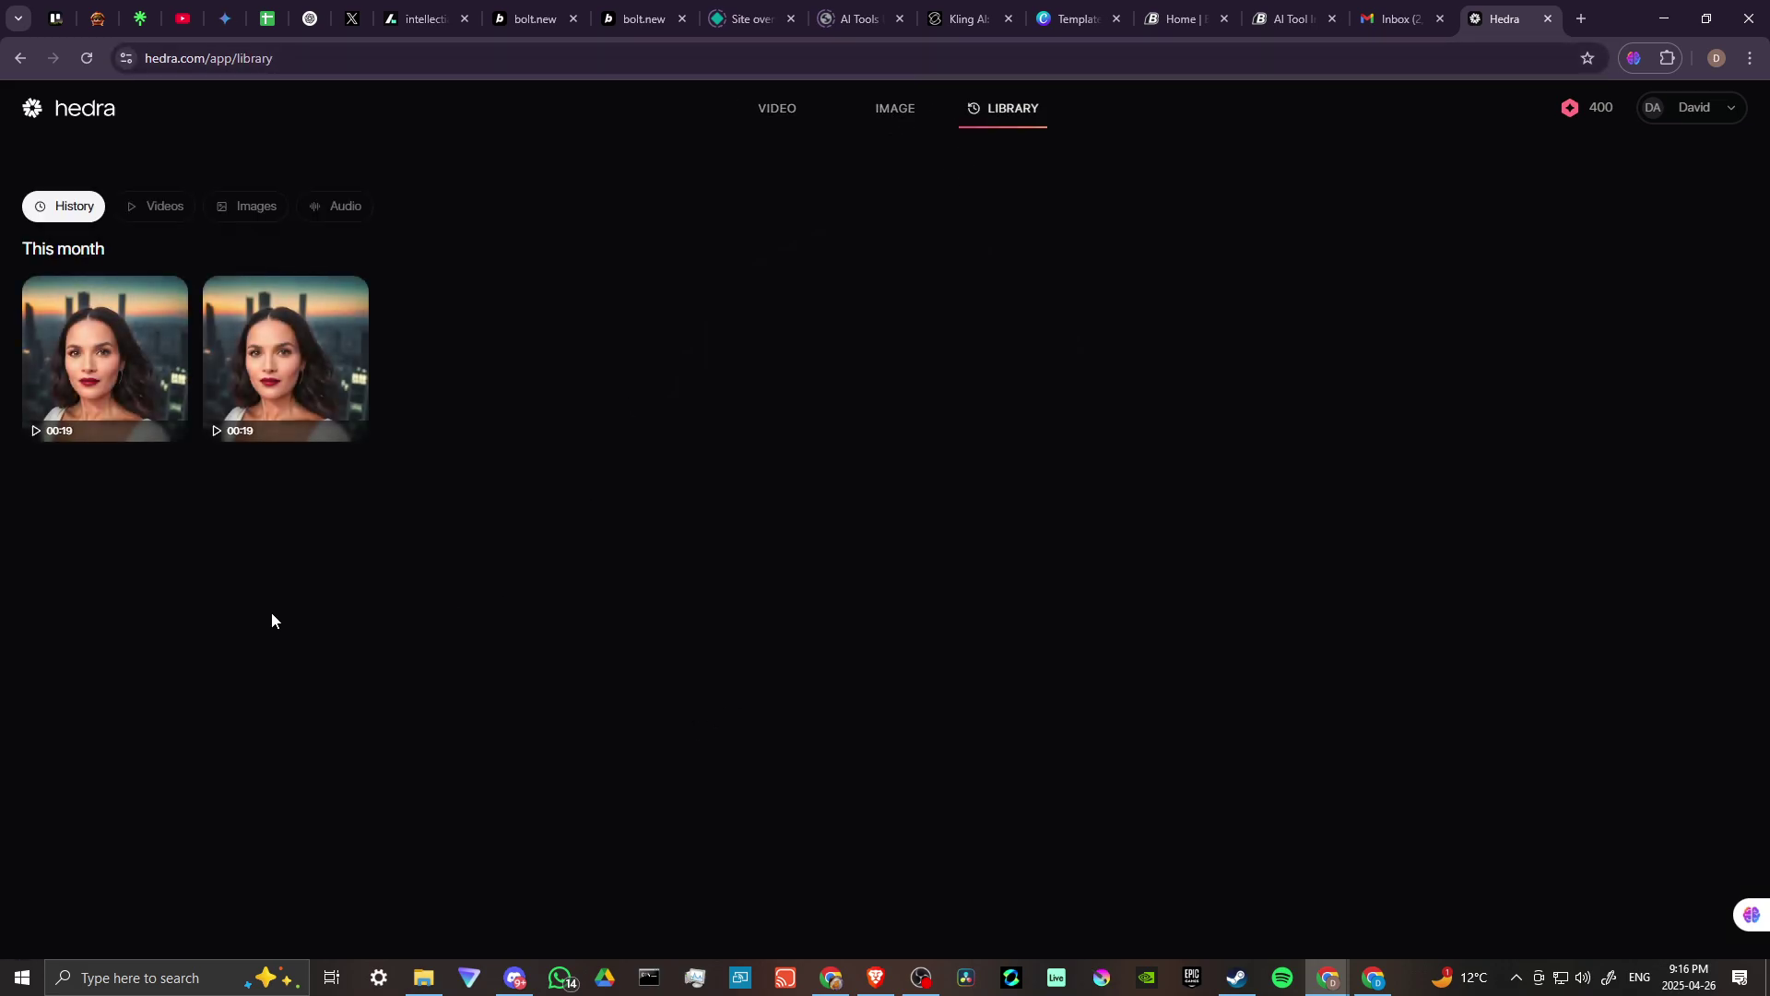
left_click(106, 369)
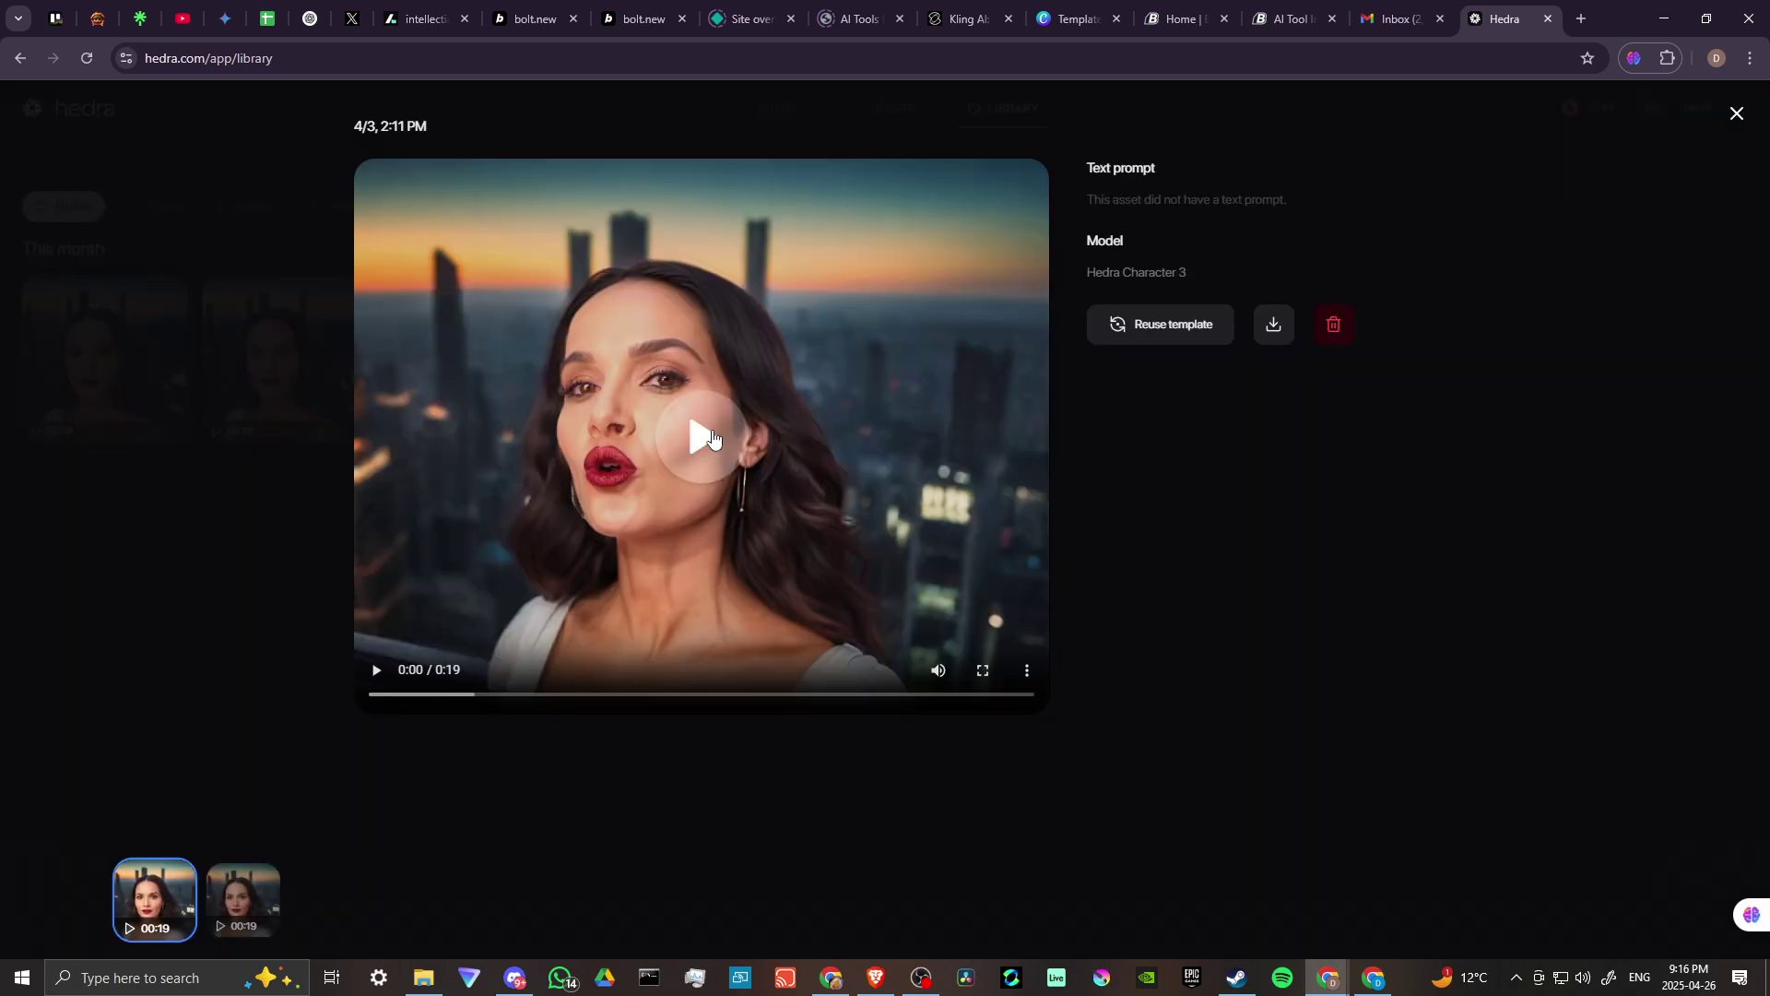
left_click(705, 437)
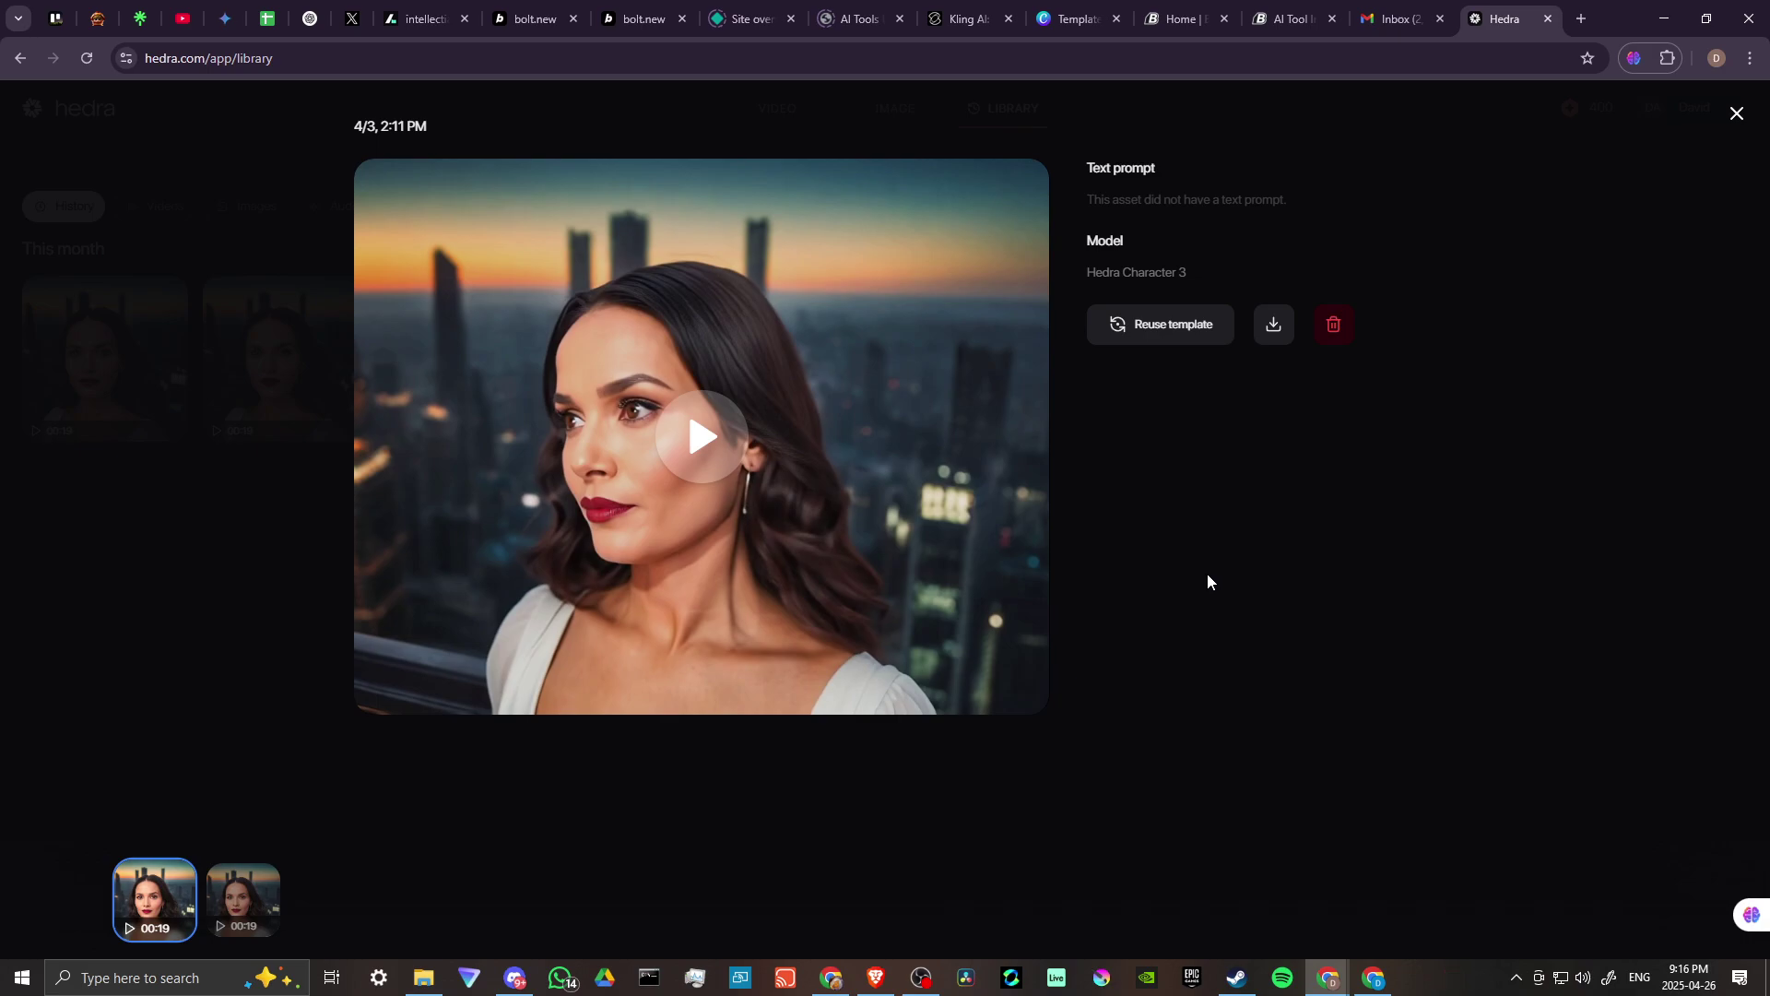
mouse_move(495, 443)
mouse_move(697, 546)
- Close the video viewer and go back to the Character-3 video creator
left_click(1735, 115)
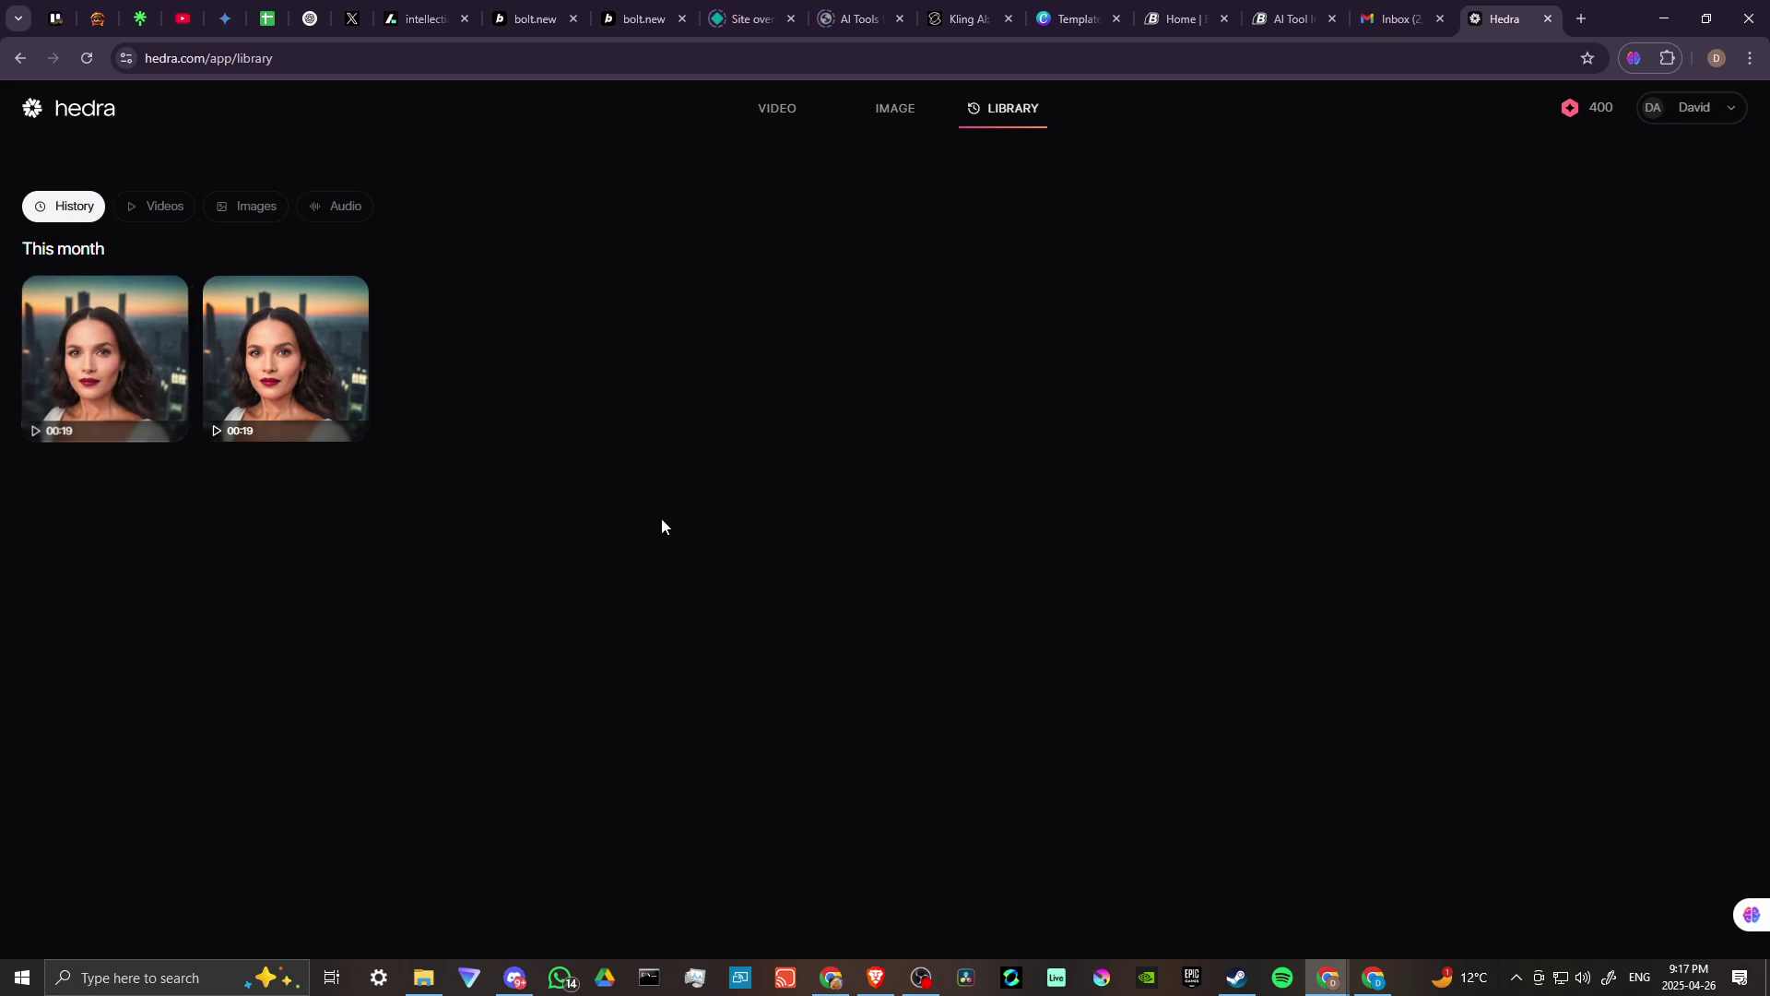
left_click(777, 109)
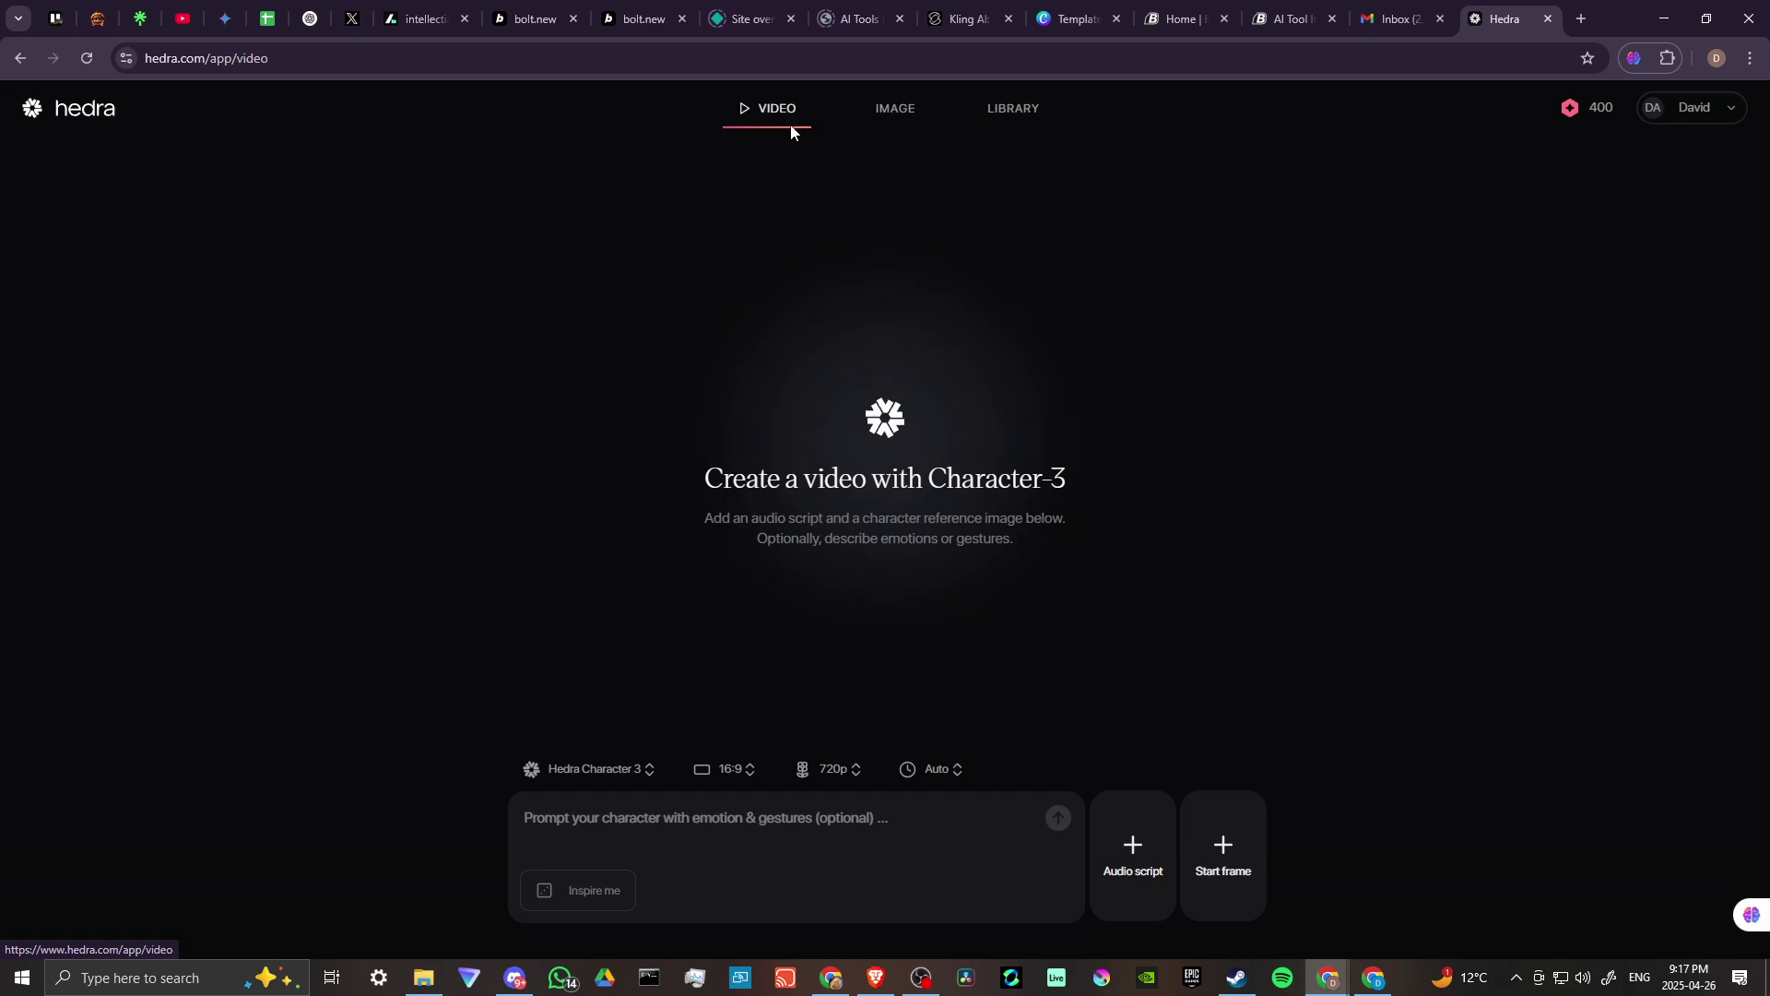